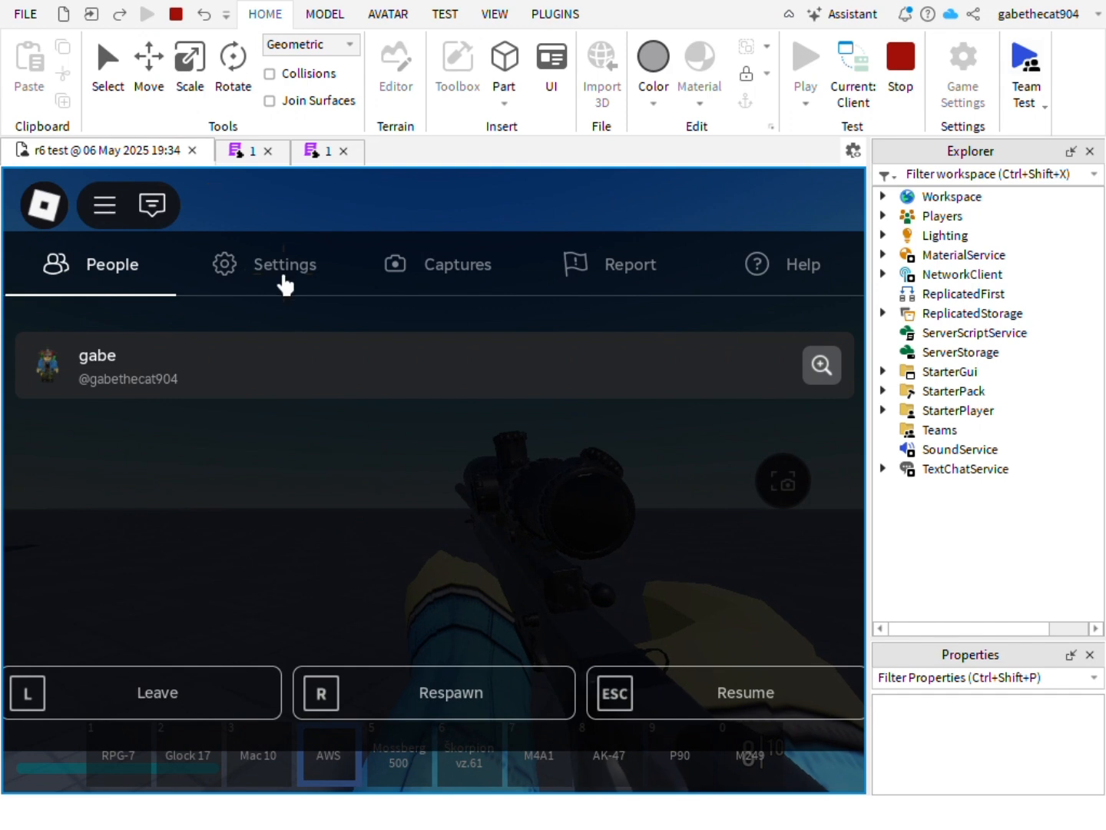
- Set the running game's graphics mode to Manual, raise its graphics quality, and resume play
{"action": "left_click", "coordinate": [284, 284]}
{"action": "scroll", "coordinate": [376, 425], "scroll_direction": "down", "scroll_amount": 5}
{"action": "scroll", "coordinate": [763, 578], "scroll_direction": "down", "scroll_amount": 2}
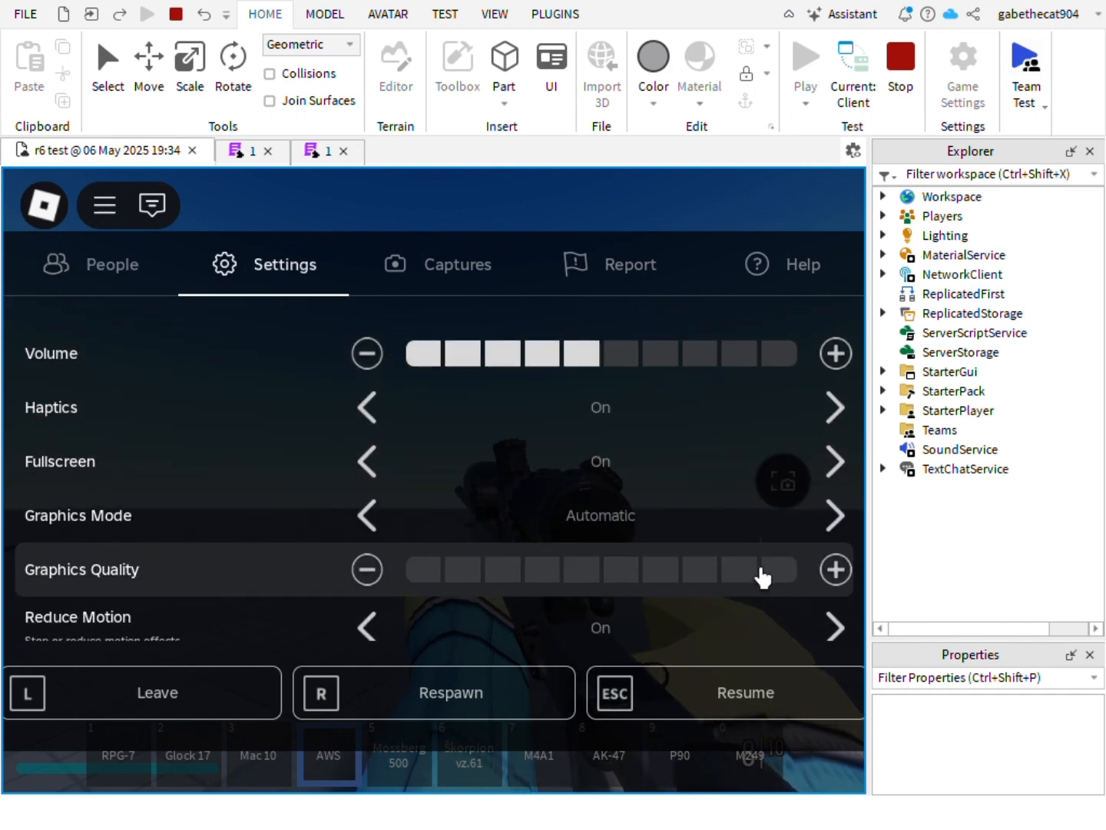
{"action": "left_click", "coordinate": [835, 523]}
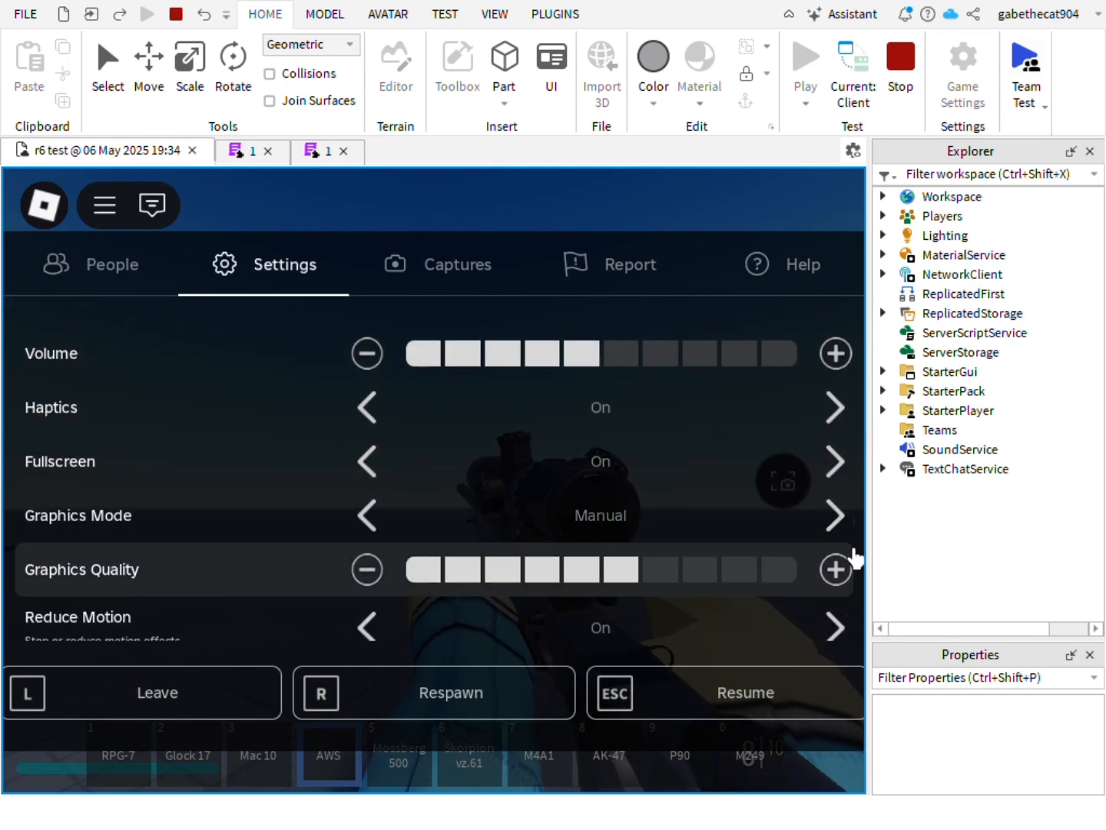
{"action": "left_click", "coordinate": [830, 573]}
{"action": "key", "text": "Escape"}
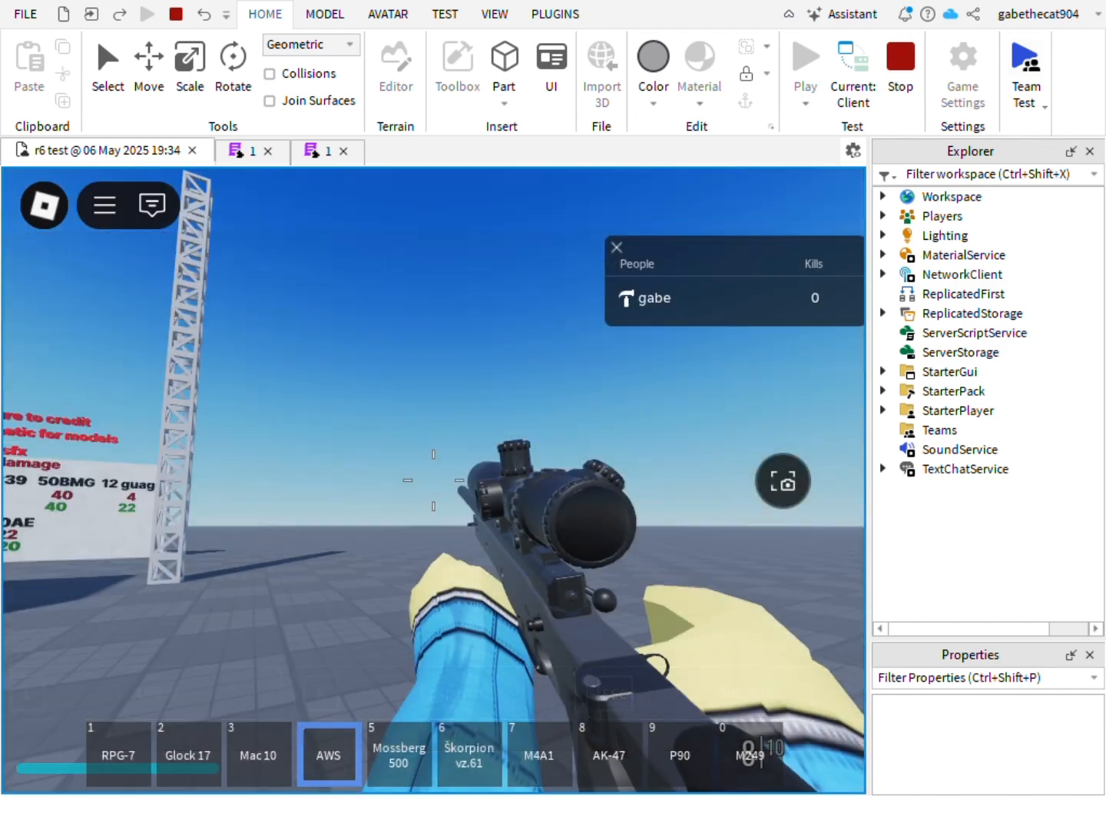
- Test the AWS rifle's scope by aiming down the sight and firing at the blue-backed dummy
{"action": "right_click", "coordinate": [432, 480]}
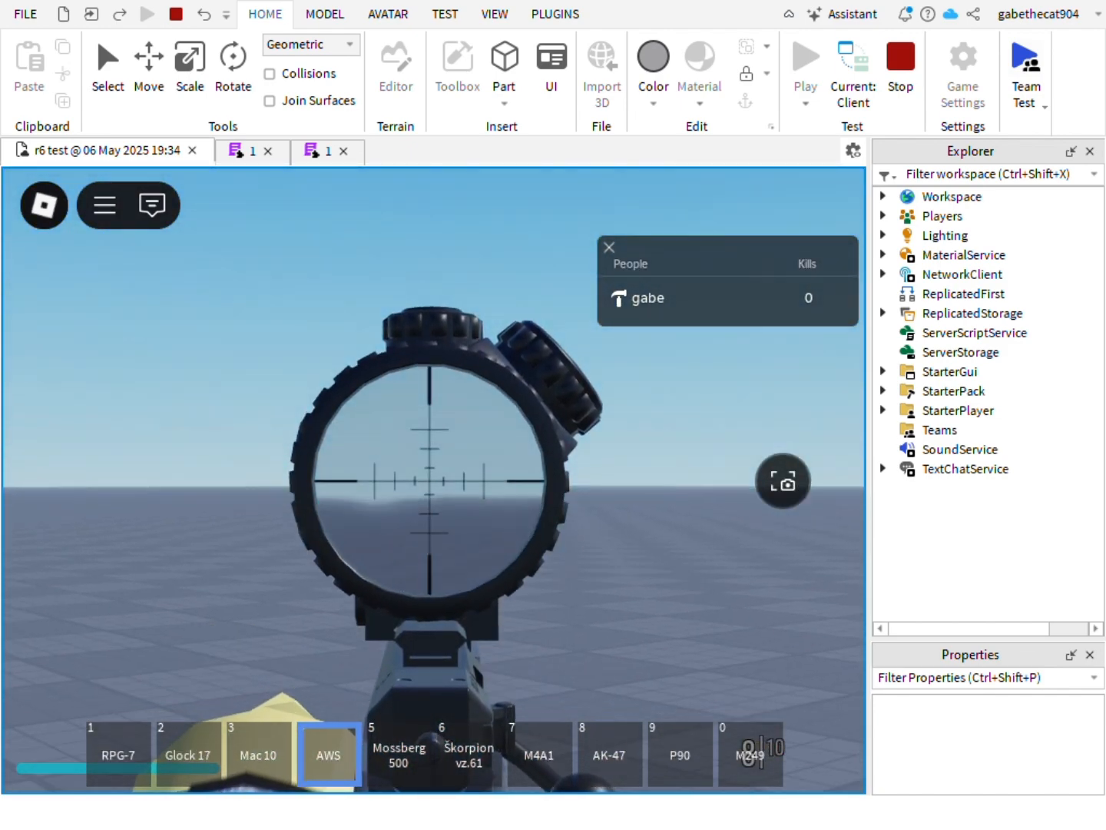
{"action": "right_click", "coordinate": [432, 481]}
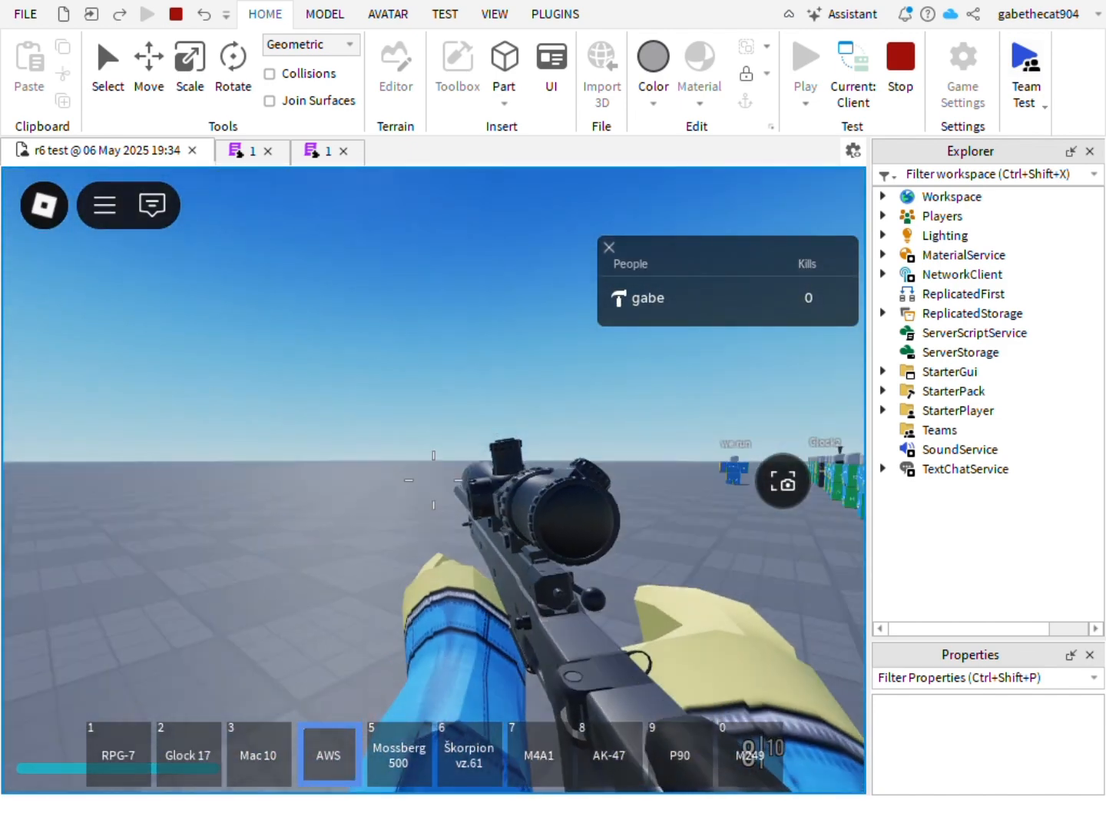
{"action": "key", "text": "w"}
{"action": "right_click", "coordinate": [431, 480]}
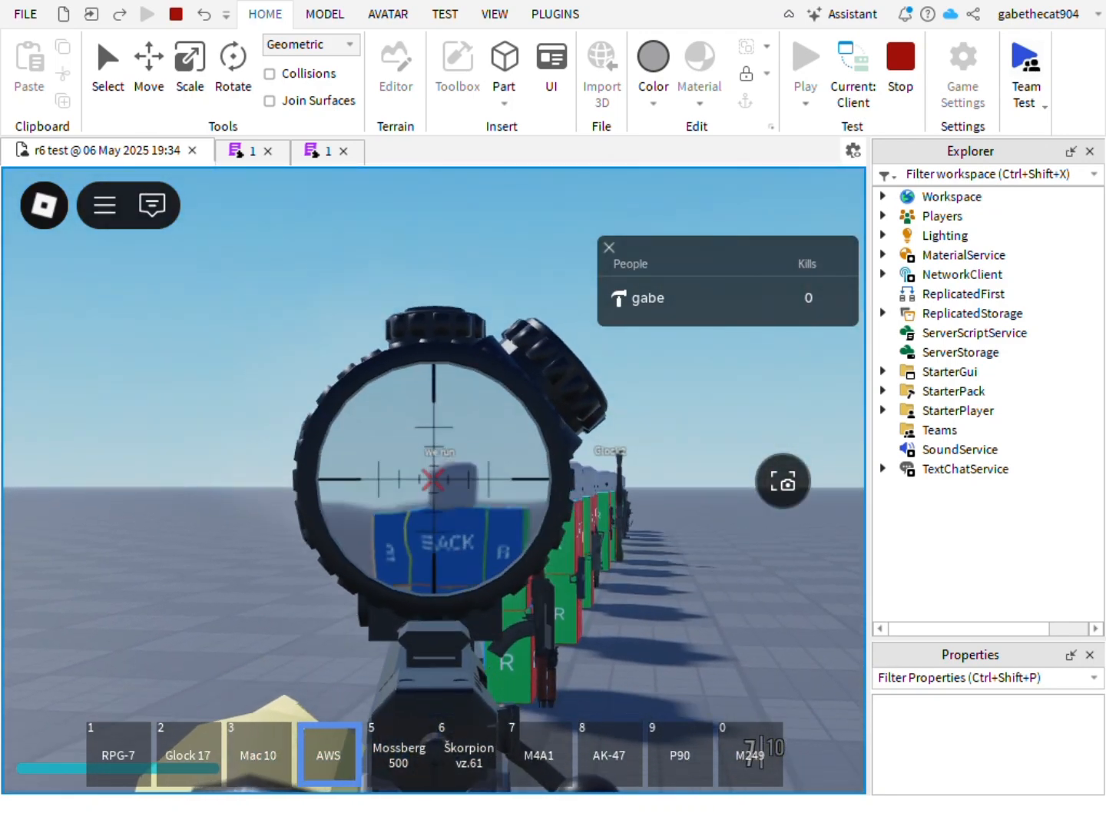
{"action": "left_click", "coordinate": [432, 480]}
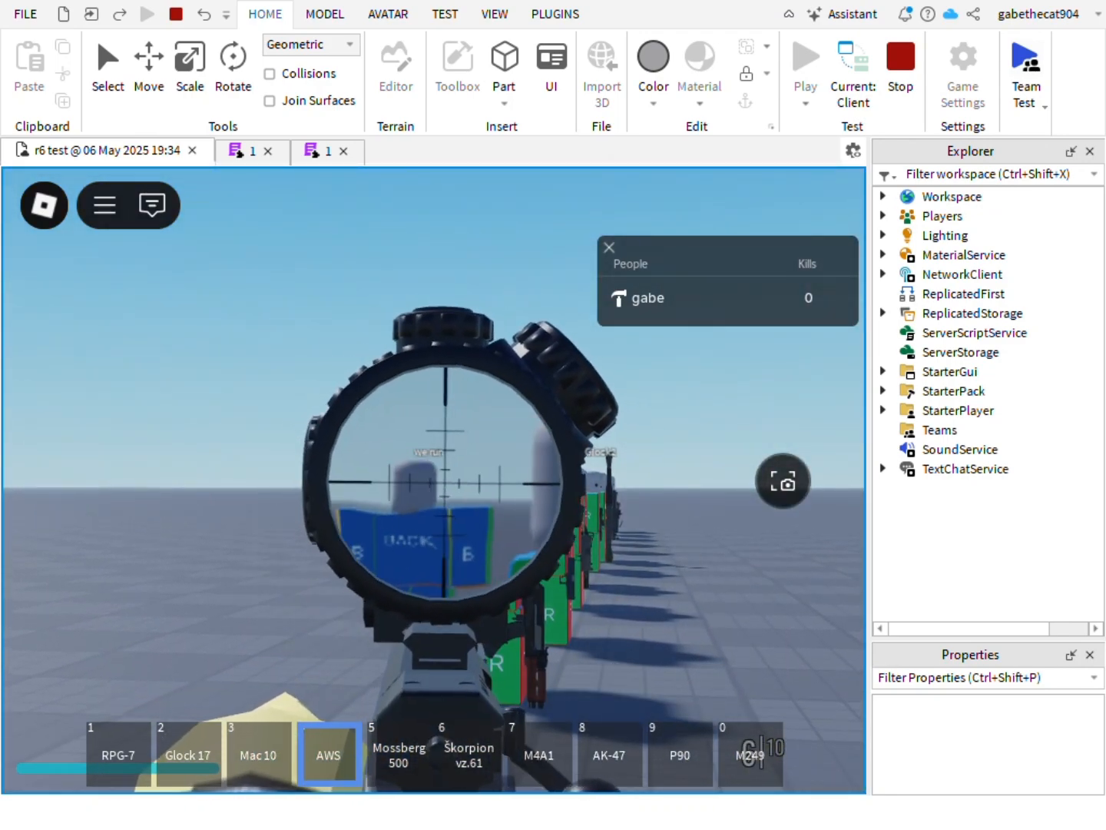
- Shoot the distant white figure beside the wall through the AWS scope and stop the playtest
{"action": "right_click", "coordinate": [432, 481]}
{"action": "right_click", "coordinate": [432, 481]}
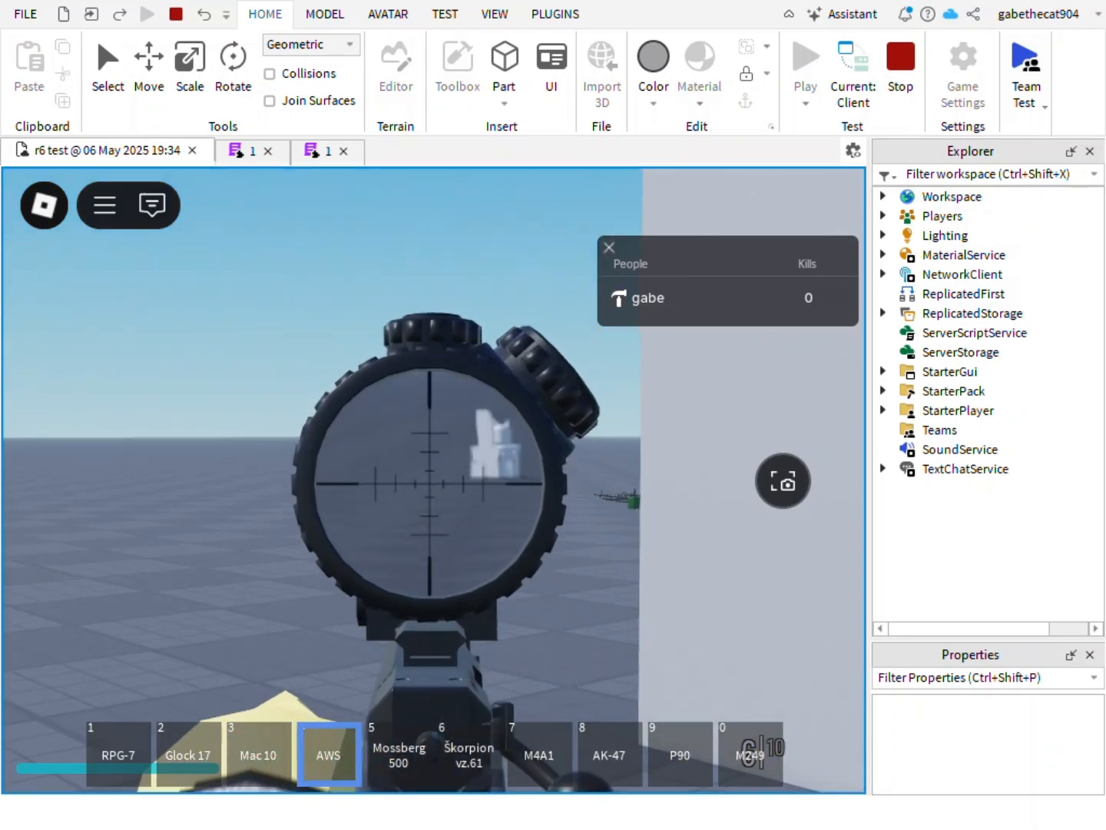
{"action": "left_click", "coordinate": [431, 480]}
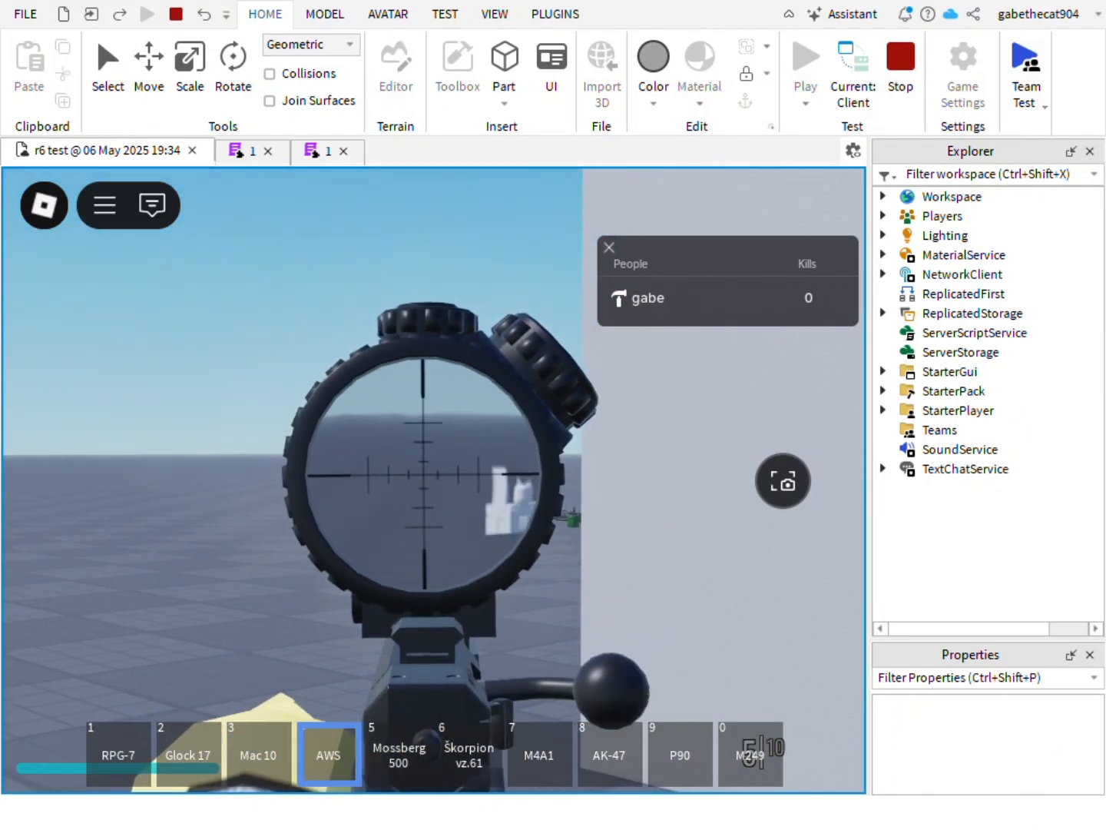
{"action": "left_click", "coordinate": [432, 480]}
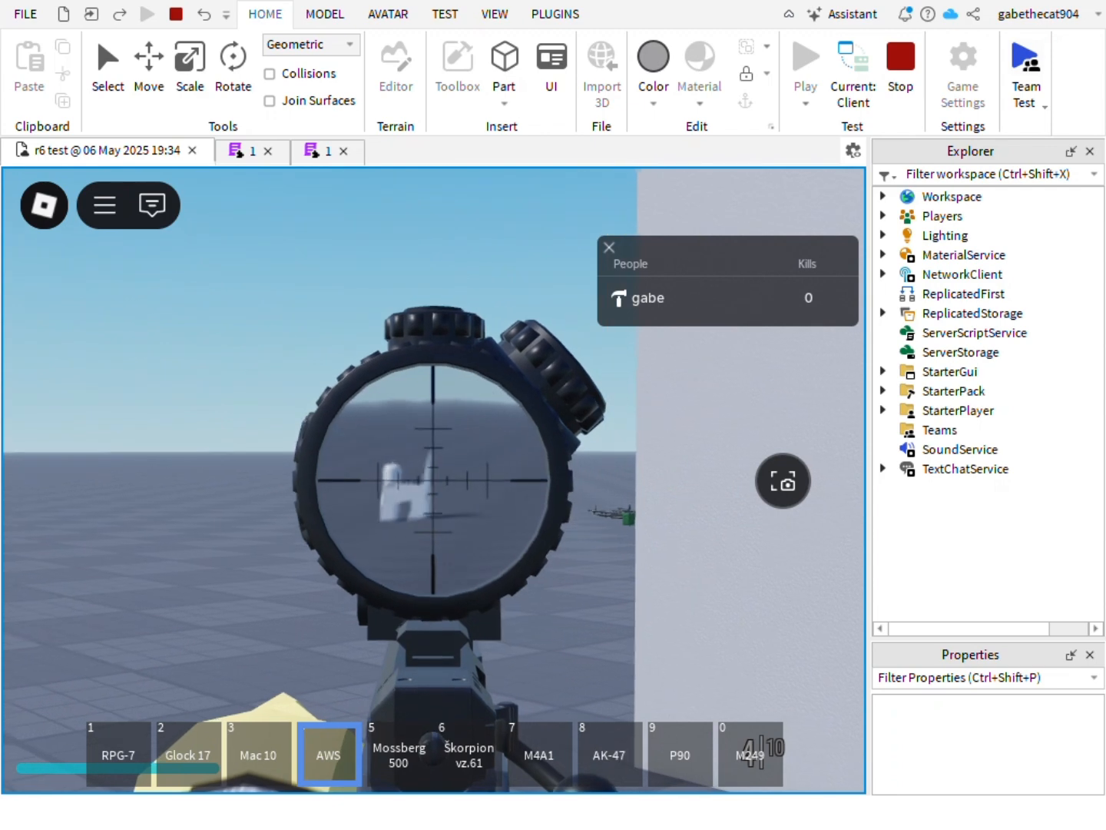
{"action": "left_click", "coordinate": [421, 473]}
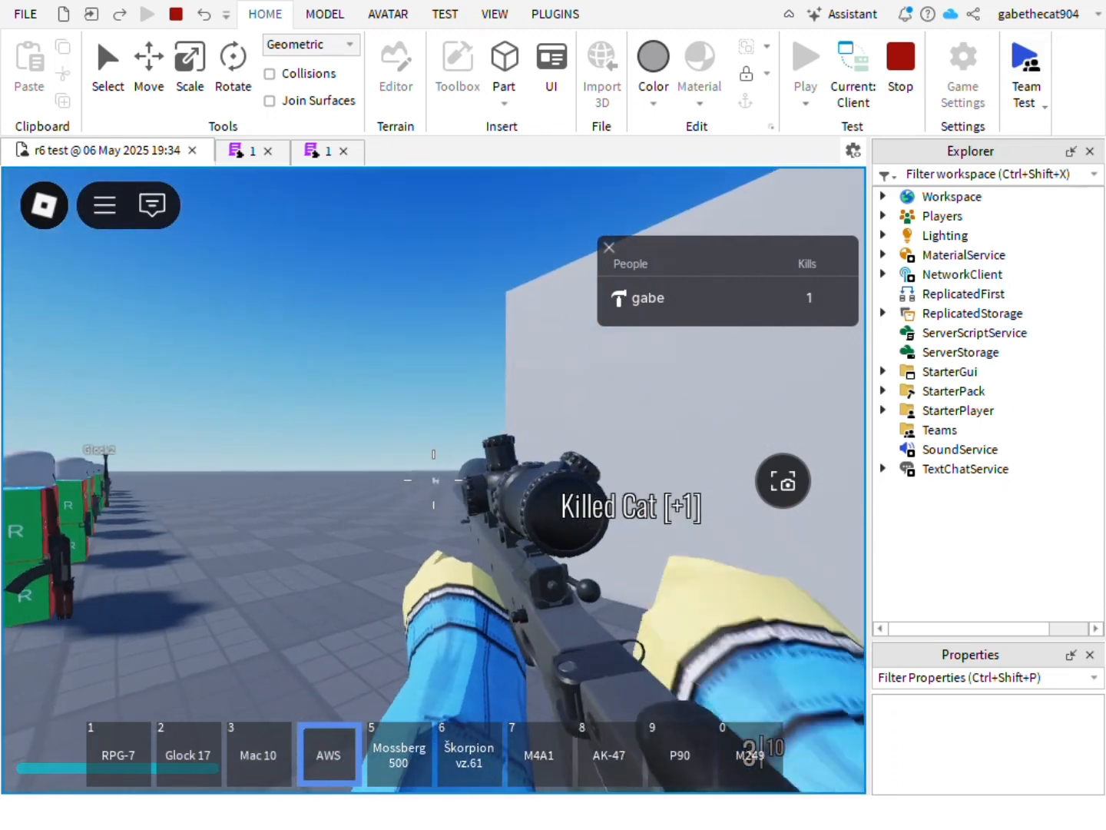
{"action": "left_click", "coordinate": [905, 77]}
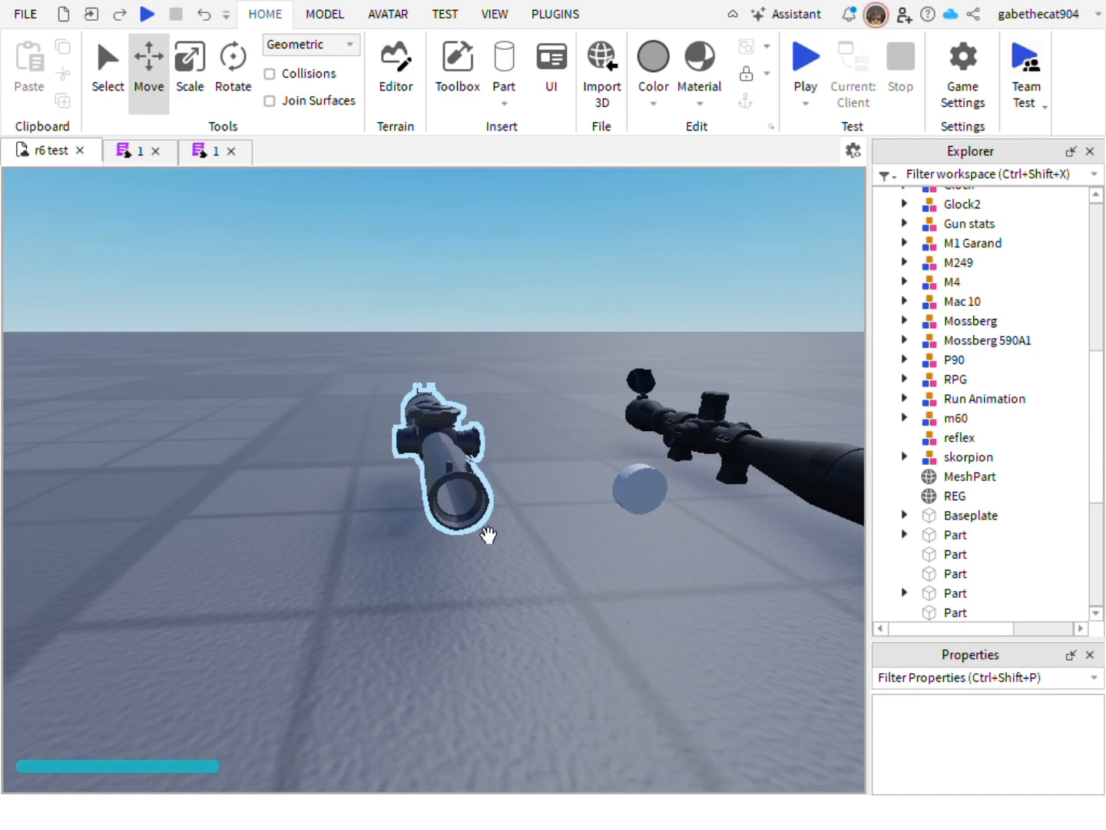
- Examine the grey scope, the black scope and the small cylinder between them from several angles
{"action": "key", "text": "d"}
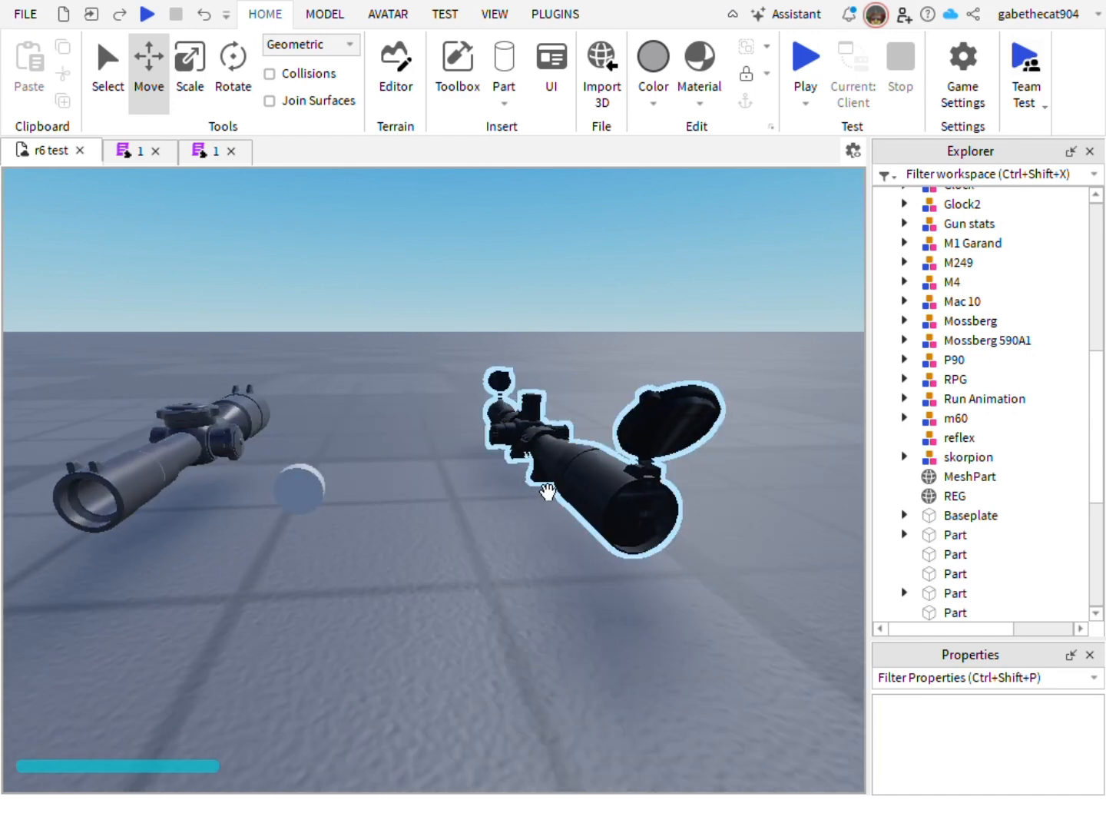
{"action": "key", "text": "s"}
{"action": "key", "text": "a"}
{"action": "key", "text": "d"}
{"action": "key", "text": "w"}
{"action": "right_click_drag", "start_coordinate": [549, 498], "coordinate": [508, 439]}
{"action": "key", "text": "a"}
{"action": "key", "text": "a"}
{"action": "key", "text": "d"}
{"action": "key", "text": "s"}
{"action": "key", "text": "s"}
{"action": "key", "text": "w"}
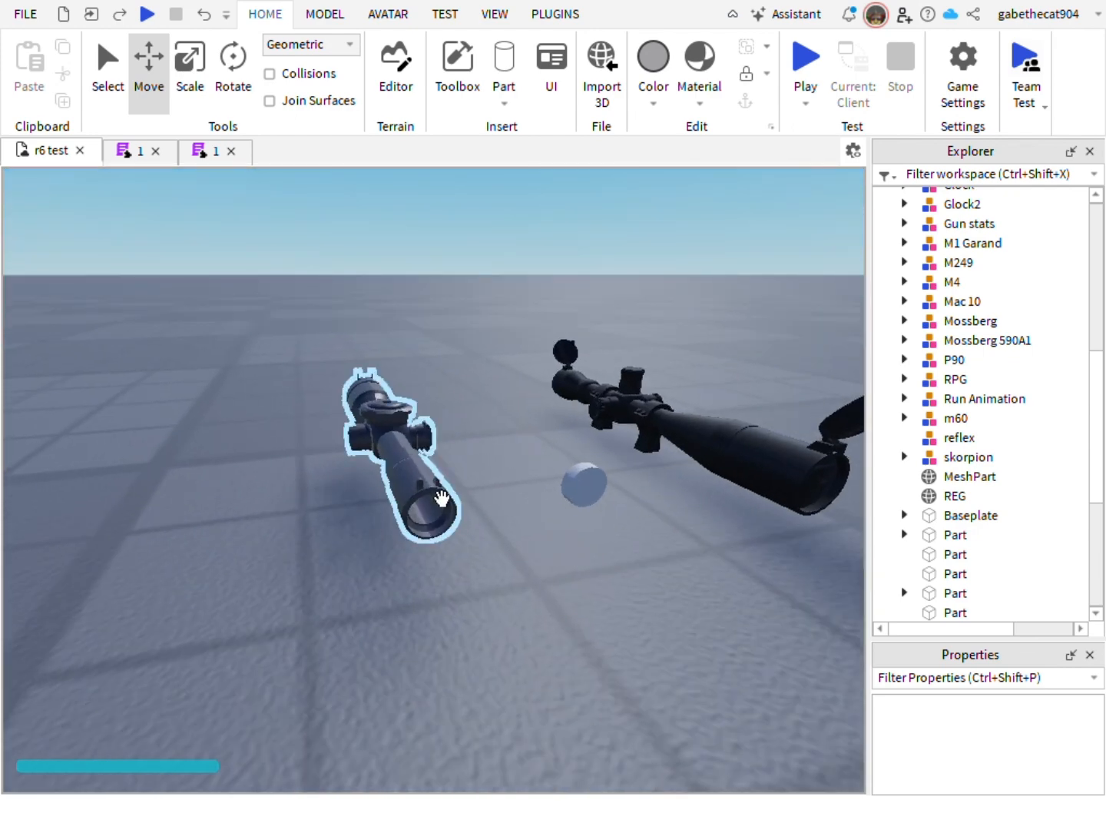
- Change the material of the grey REG scope mesh to Glass
{"action": "left_click", "coordinate": [442, 498]}
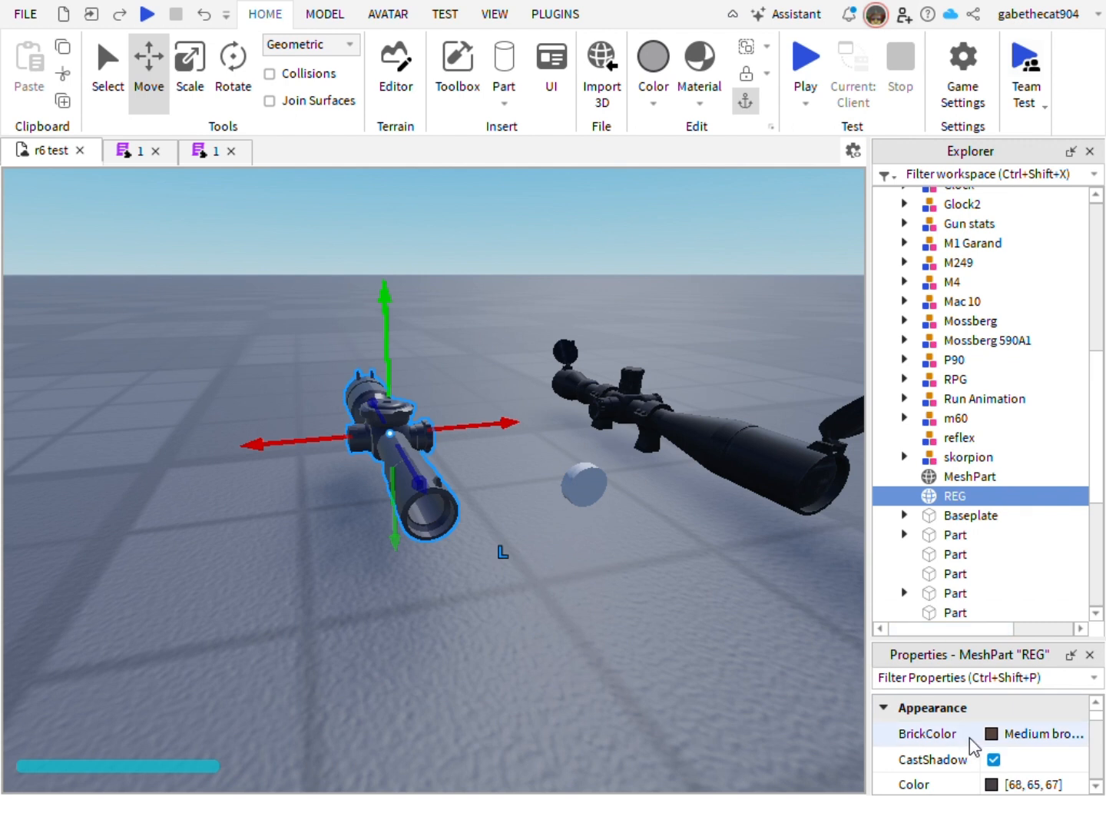
{"action": "scroll", "coordinate": [970, 748], "scroll_direction": "down", "scroll_amount": 3}
{"action": "scroll", "coordinate": [992, 749], "scroll_direction": "up", "scroll_amount": 1}
{"action": "left_click", "coordinate": [1030, 718]}
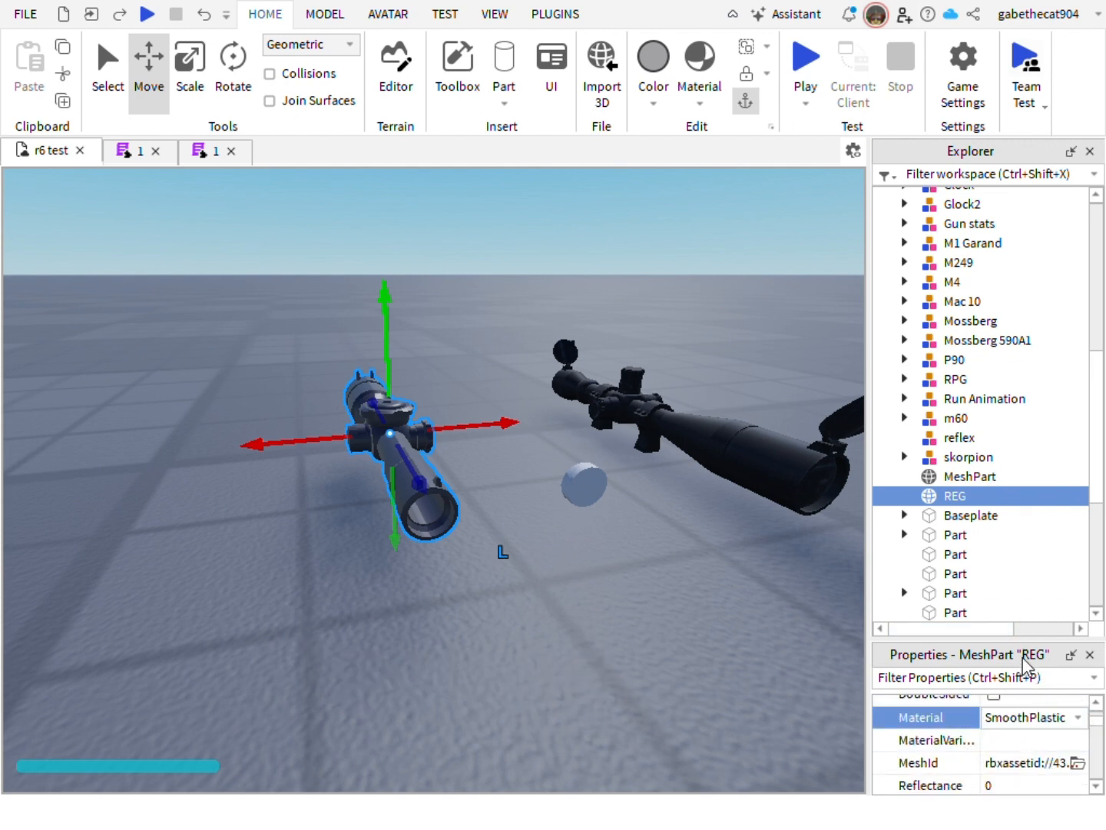
{"action": "left_click", "coordinate": [993, 631]}
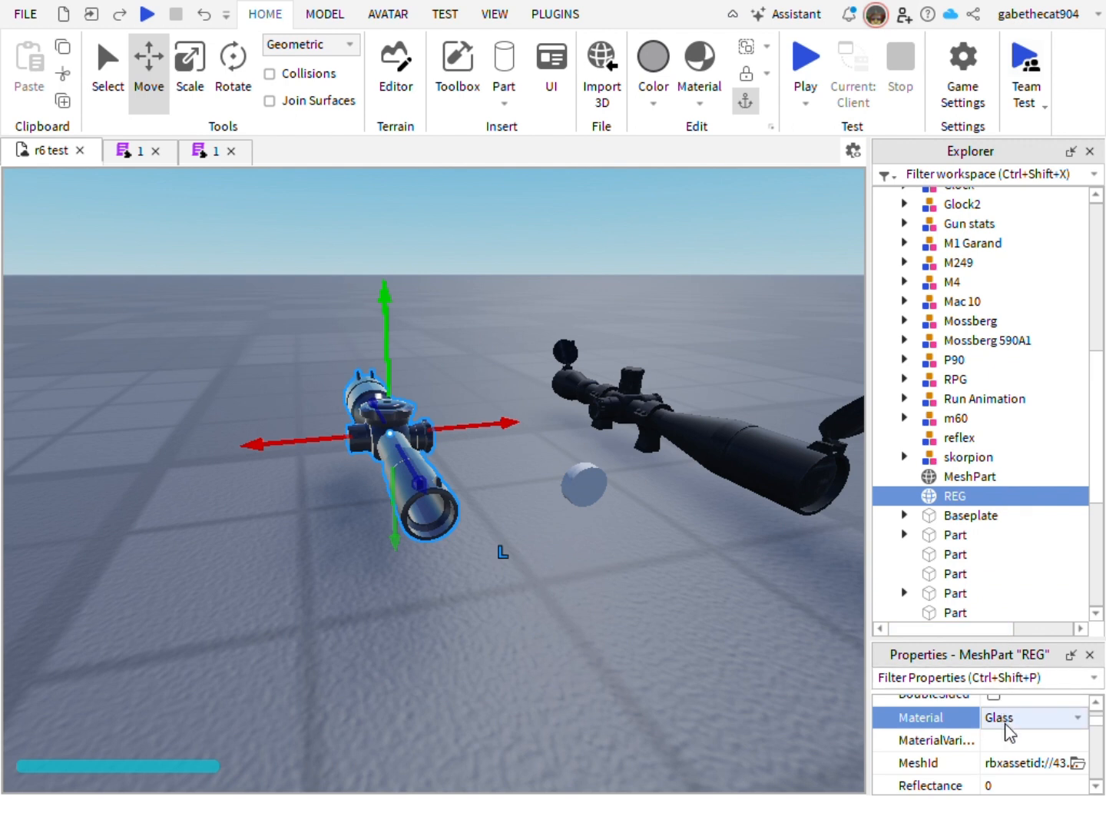
{"action": "scroll", "coordinate": [1007, 724], "scroll_direction": "down", "scroll_amount": 2}
{"action": "scroll", "coordinate": [1009, 732], "scroll_direction": "up", "scroll_amount": 1}
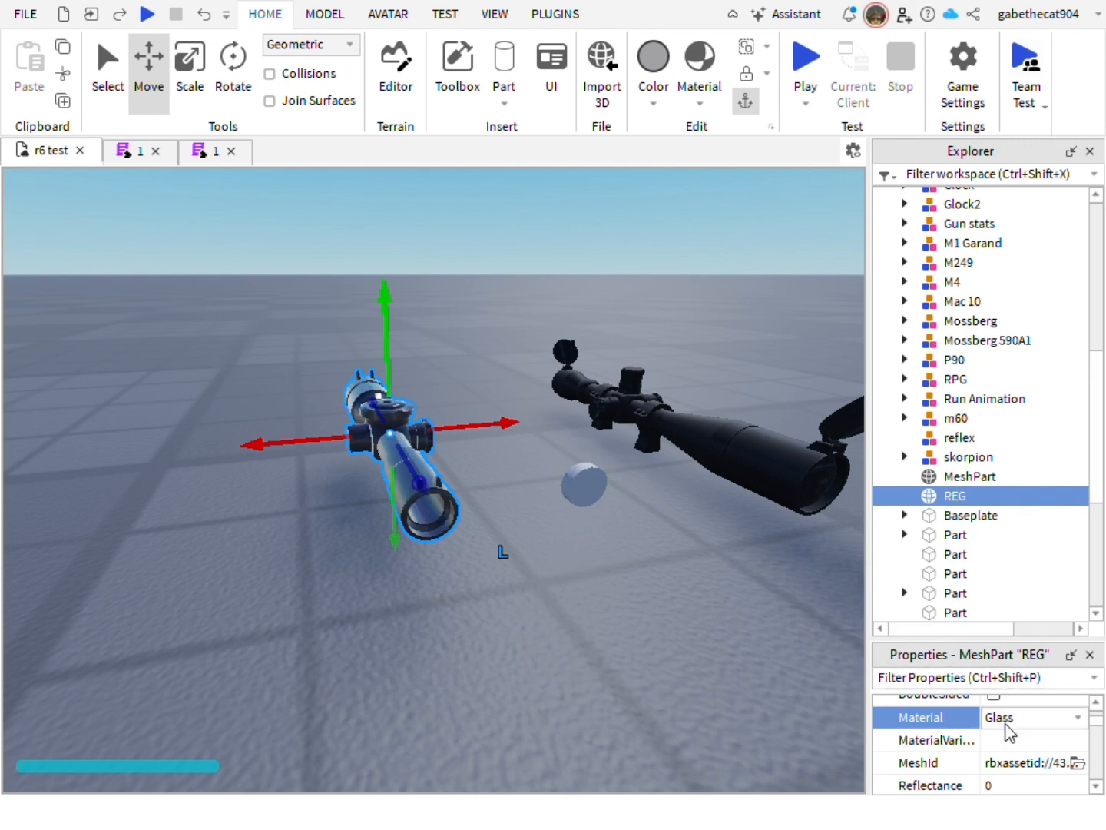
{"action": "left_click", "coordinate": [853, 663]}
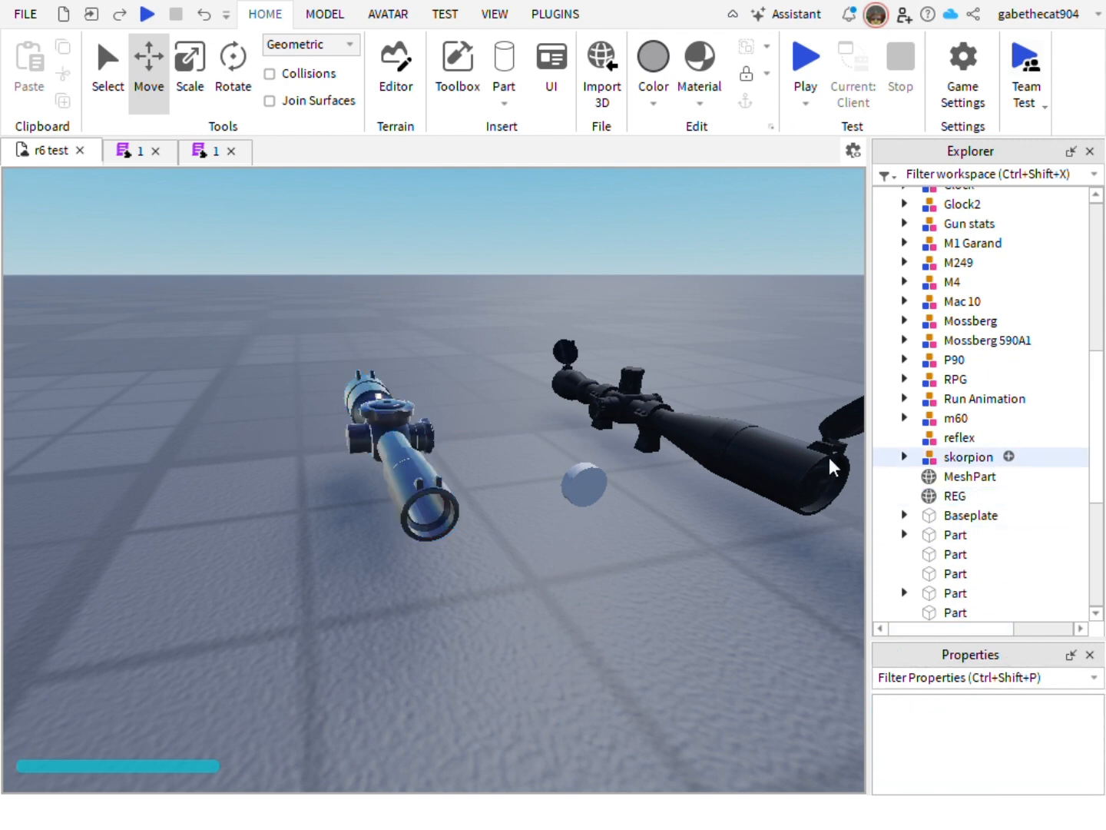
- Set the transparency of the REG scope mesh to 0.02
{"action": "left_click", "coordinate": [347, 462]}
{"action": "scroll", "coordinate": [969, 734], "scroll_direction": "down", "scroll_amount": 5}
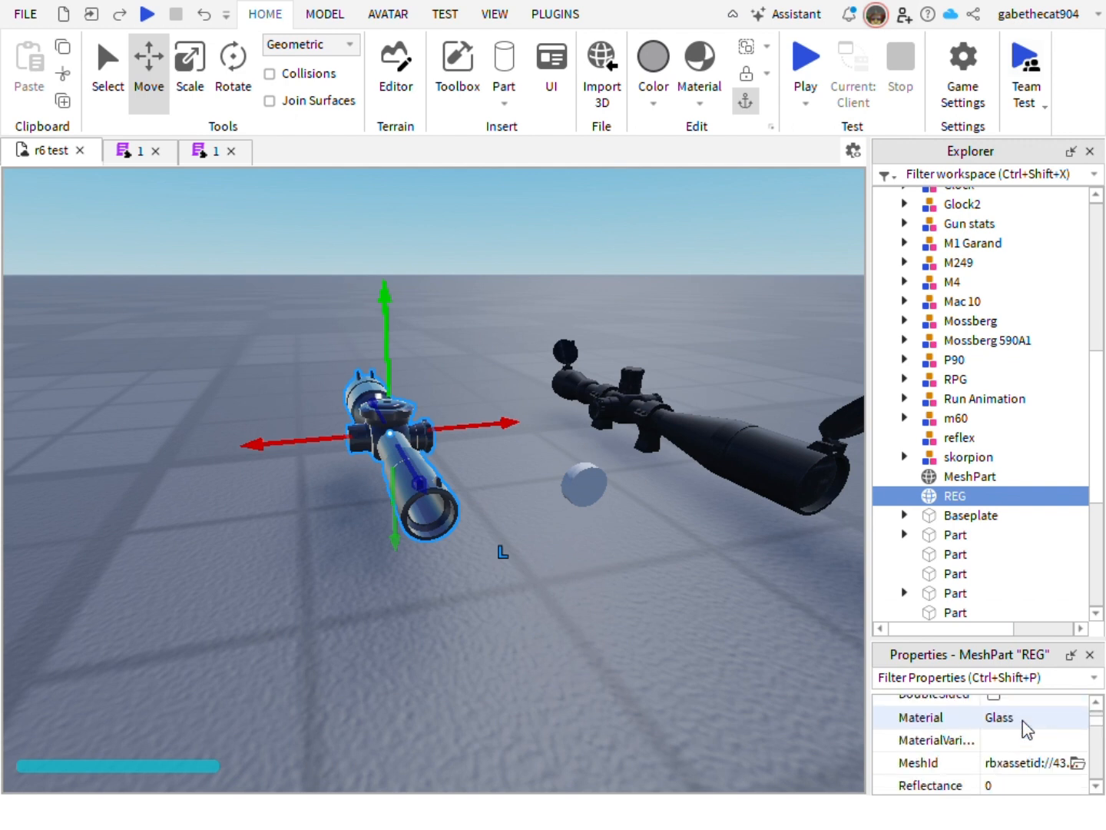
{"action": "scroll", "coordinate": [1027, 730], "scroll_direction": "down", "scroll_amount": 1}
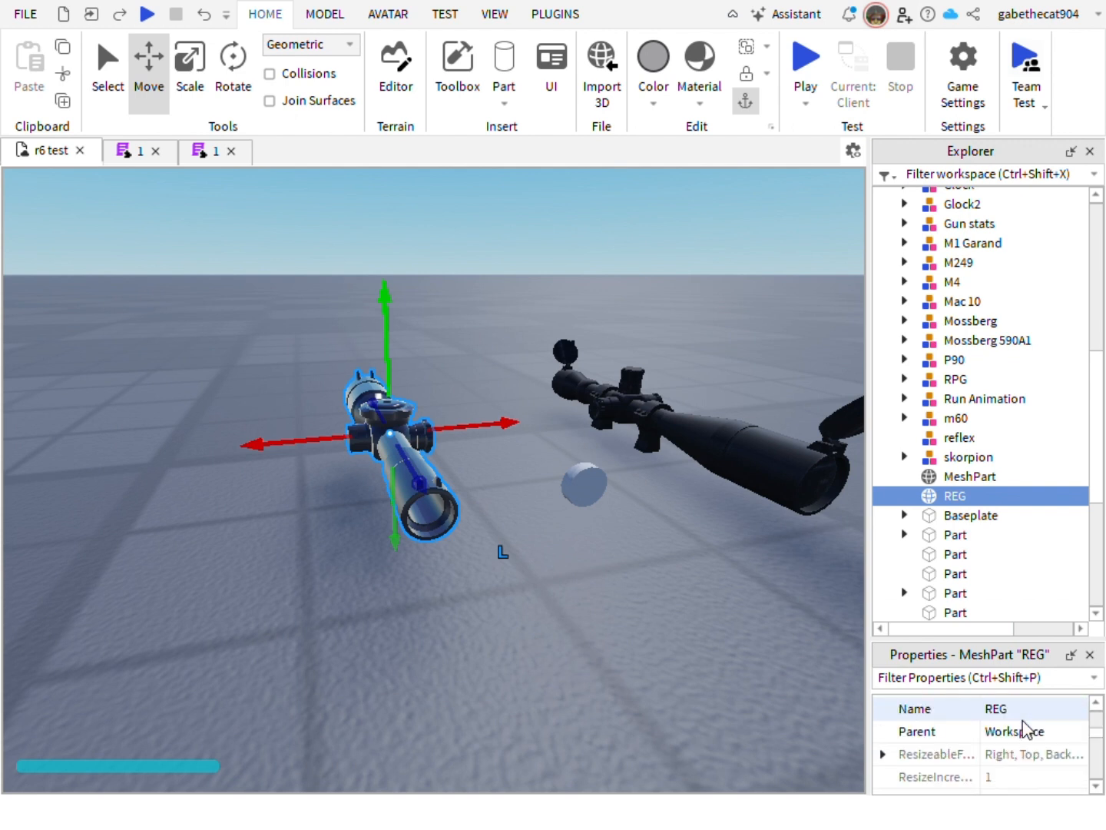
{"action": "scroll", "coordinate": [1028, 729], "scroll_direction": "down", "scroll_amount": 8}
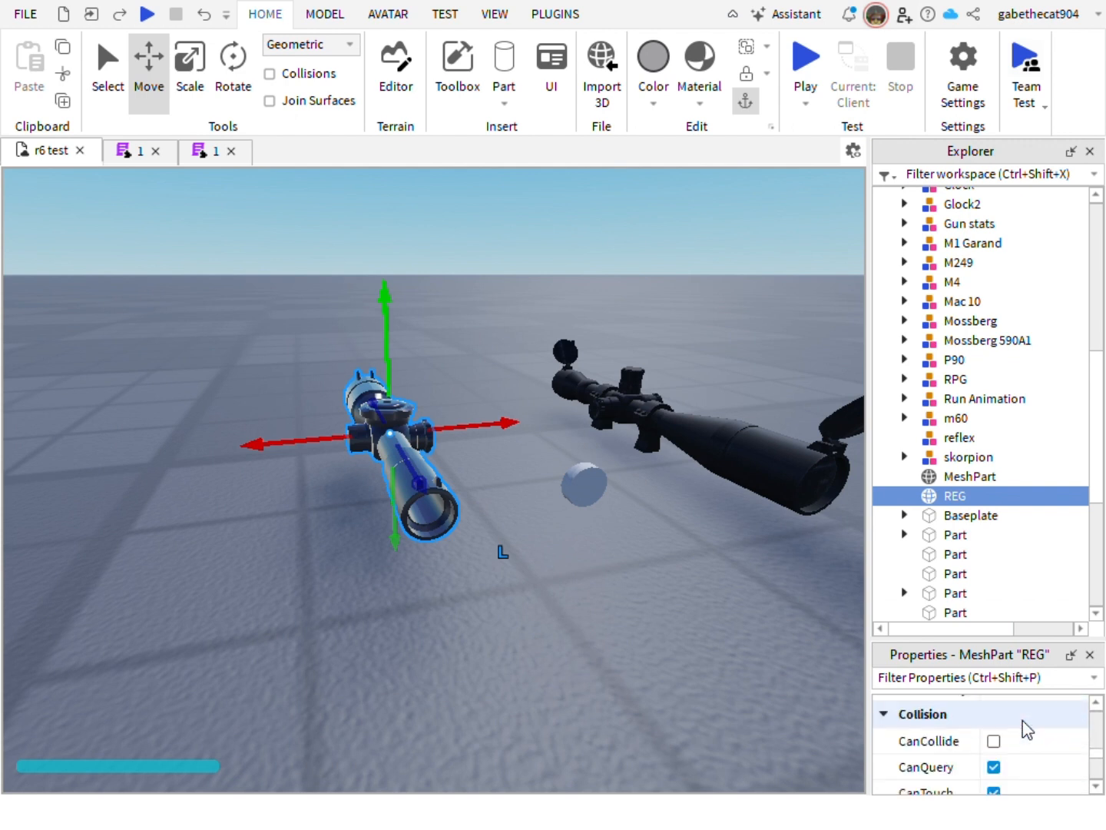
{"action": "scroll", "coordinate": [1028, 730], "scroll_direction": "up", "scroll_amount": 8}
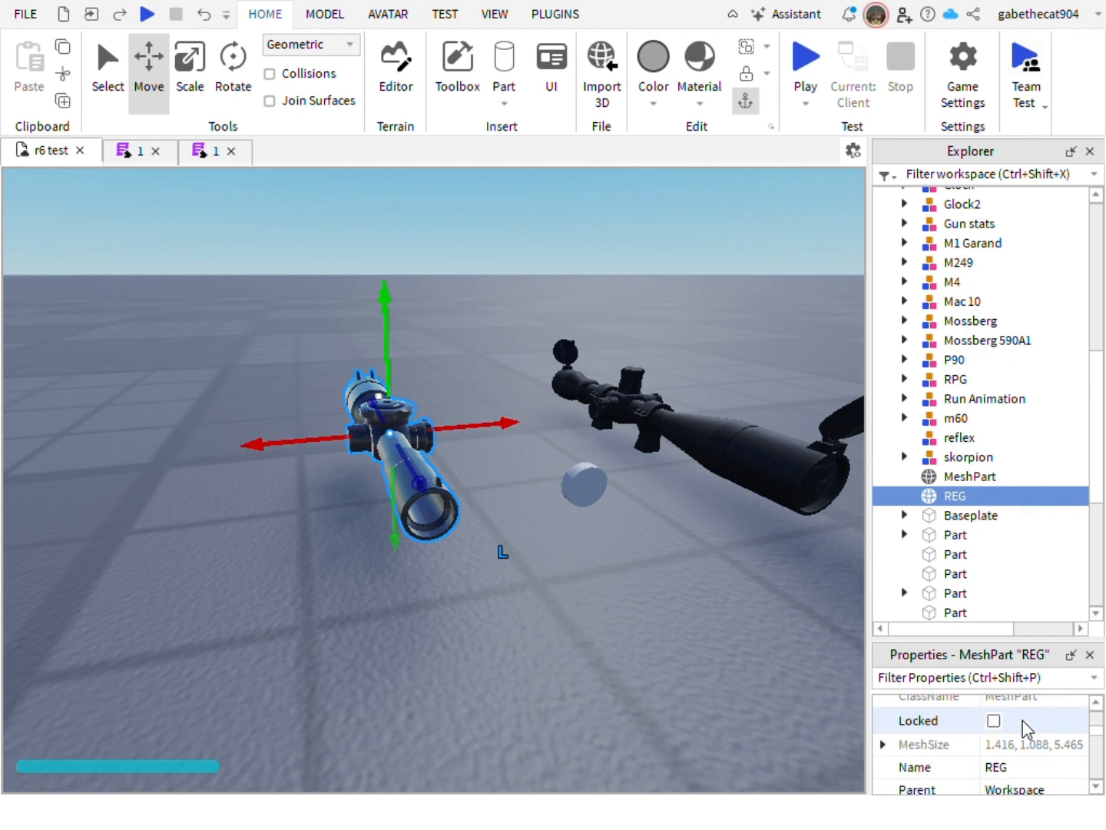
{"action": "scroll", "coordinate": [1028, 730], "scroll_direction": "up", "scroll_amount": 3}
{"action": "scroll", "coordinate": [1023, 748], "scroll_direction": "down", "scroll_amount": 1}
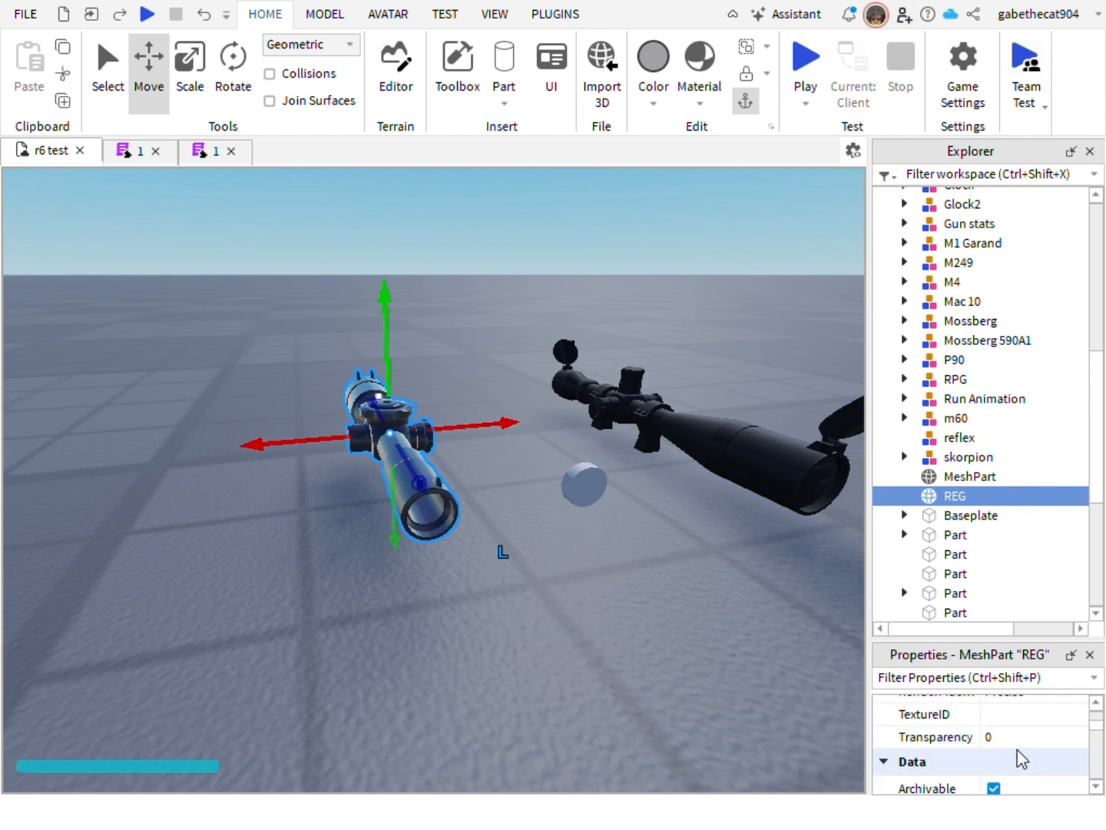
{"action": "left_click", "coordinate": [1016, 740]}
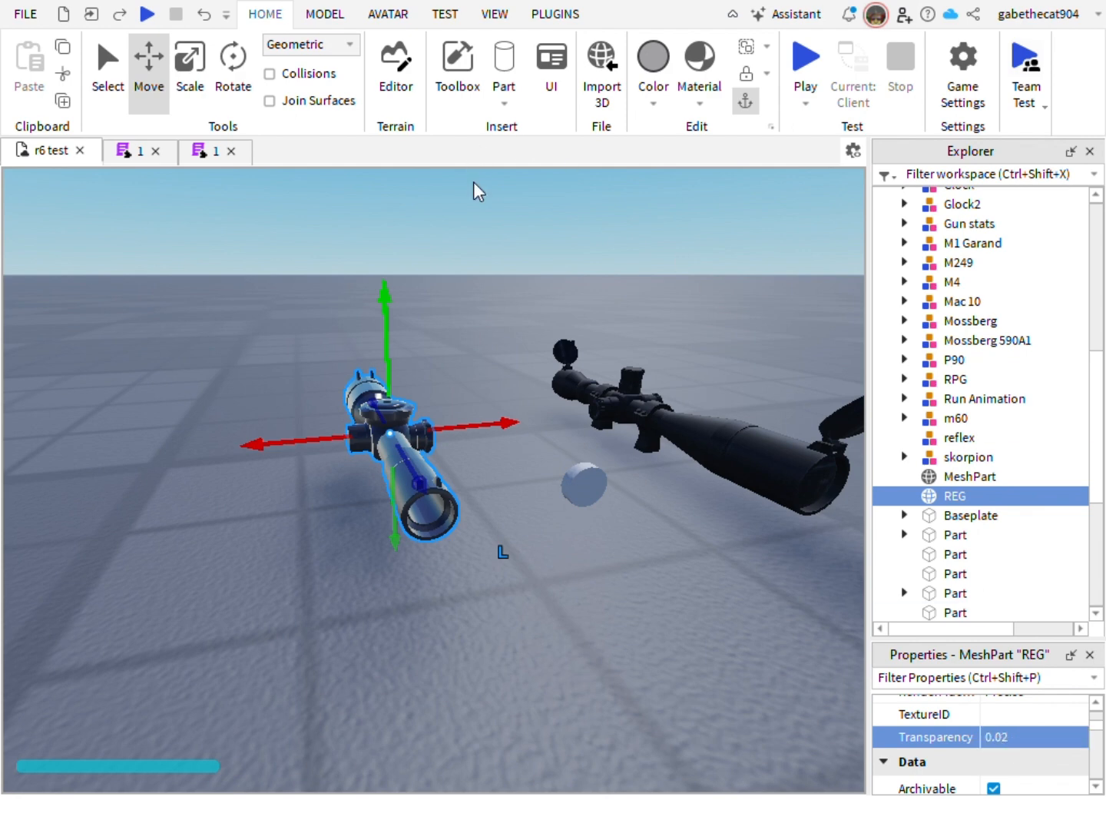
- Inspect the REG scope up close and set its transparency to 0.01
{"action": "right_click_drag", "start_coordinate": [483, 210], "coordinate": [483, 210]}
{"action": "key", "text": "s"}
{"action": "key", "text": "w"}
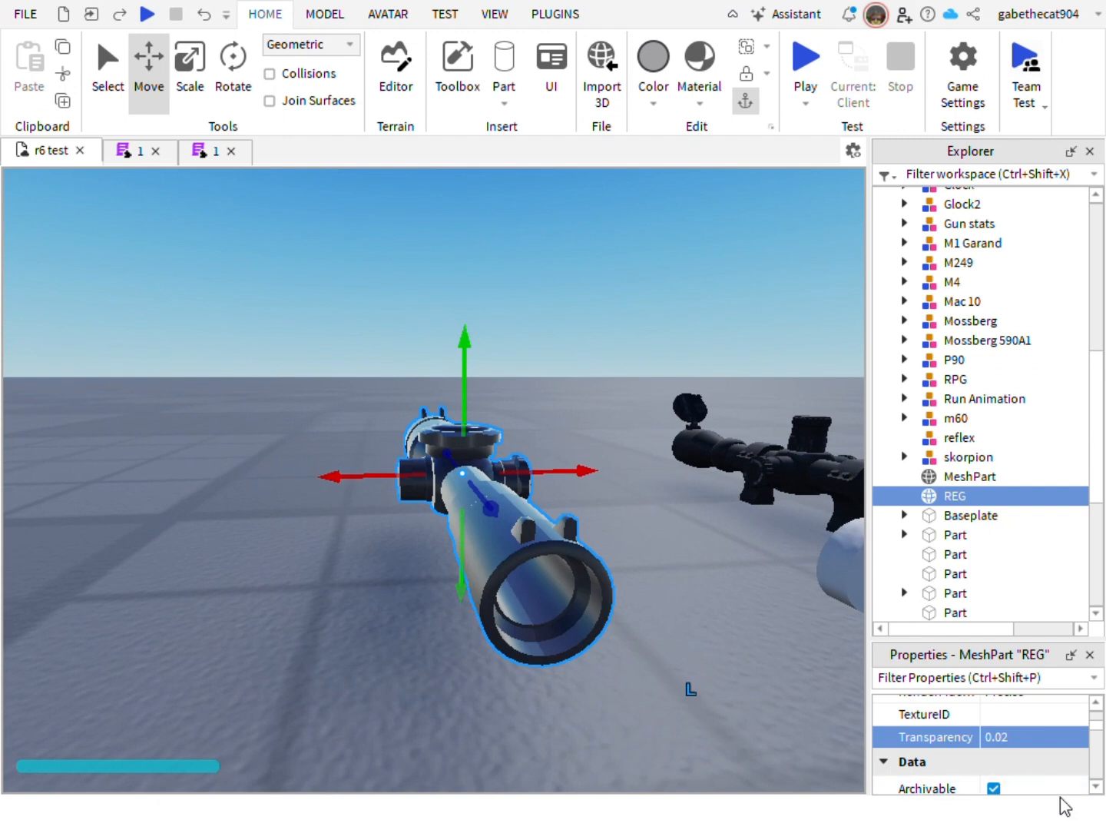
{"action": "left_click", "coordinate": [1019, 742]}
{"action": "key", "text": "Return"}
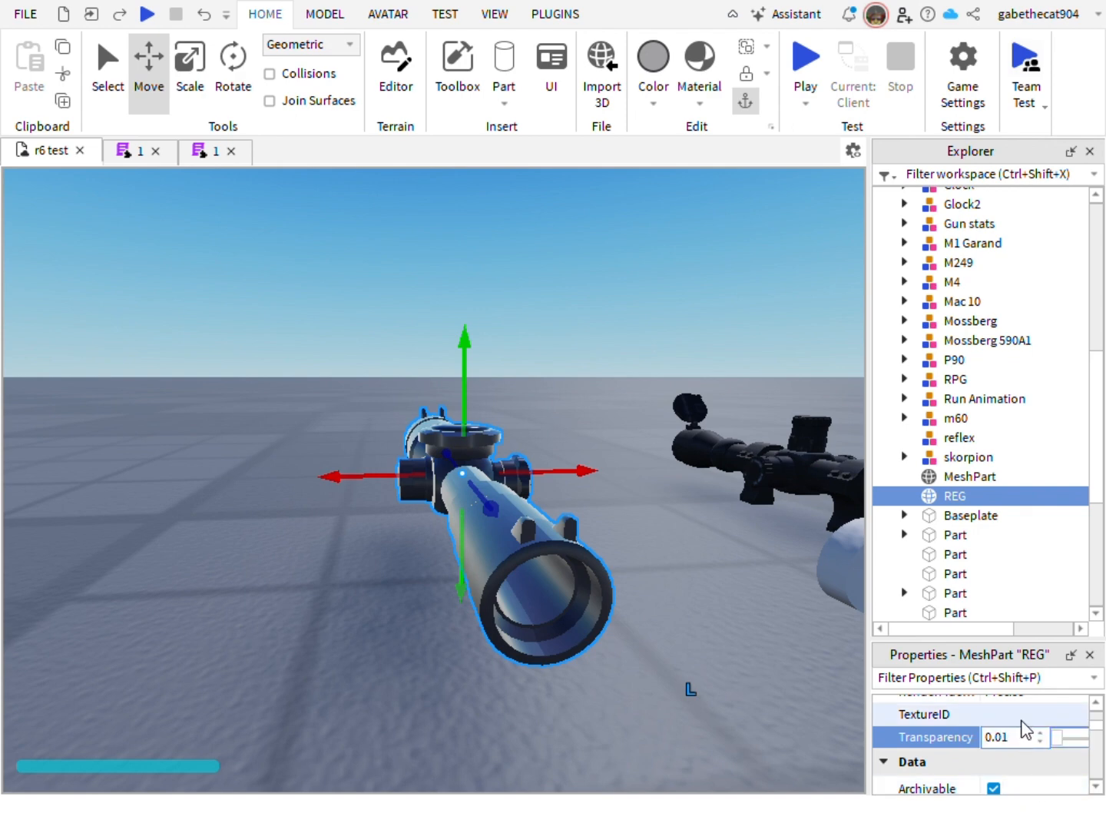
- Move the small grey cylinder about 0.736 studs sideways into the near opening of the REG scope
{"action": "right_click_drag", "start_coordinate": [549, 454], "coordinate": [569, 484]}
{"action": "left_click", "coordinate": [549, 535]}
{"action": "key", "text": "s"}
{"action": "right_click_drag", "start_coordinate": [552, 553], "coordinate": [527, 513]}
{"action": "key", "text": "w"}
{"action": "key", "text": "a"}
{"action": "key", "text": "d"}
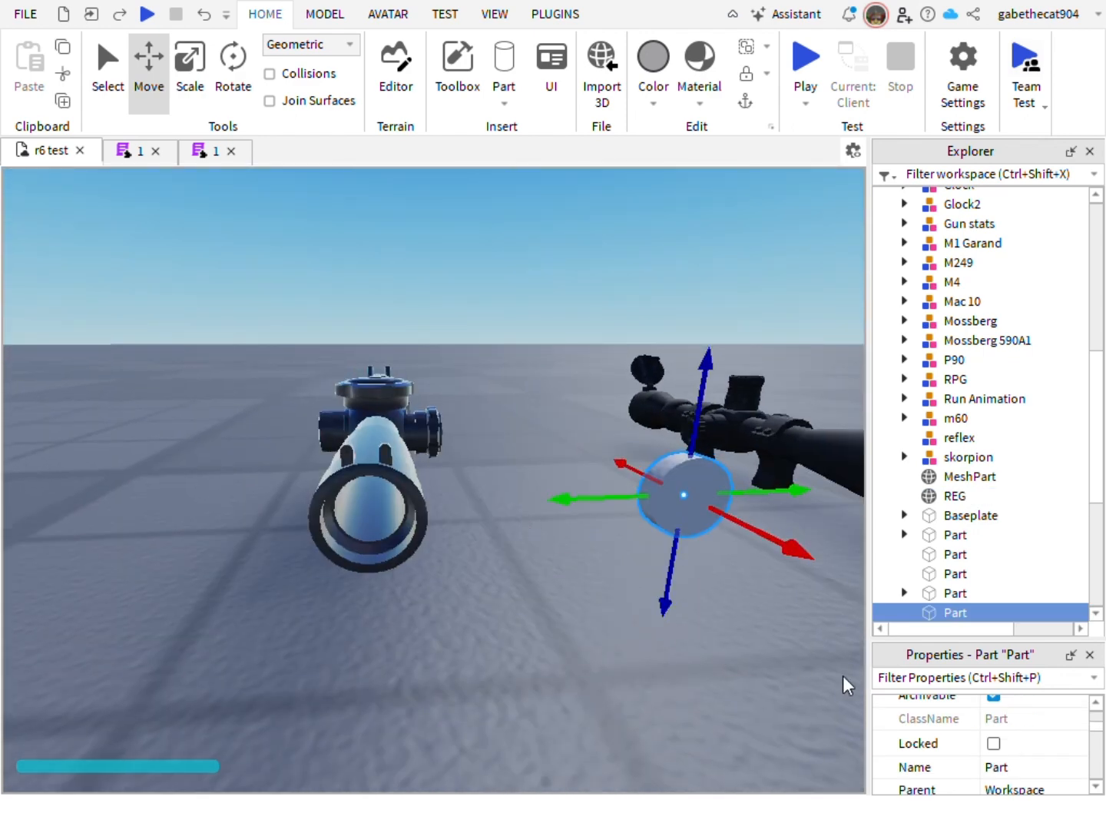
{"action": "left_click_drag", "start_coordinate": [803, 490], "coordinate": [487, 550]}
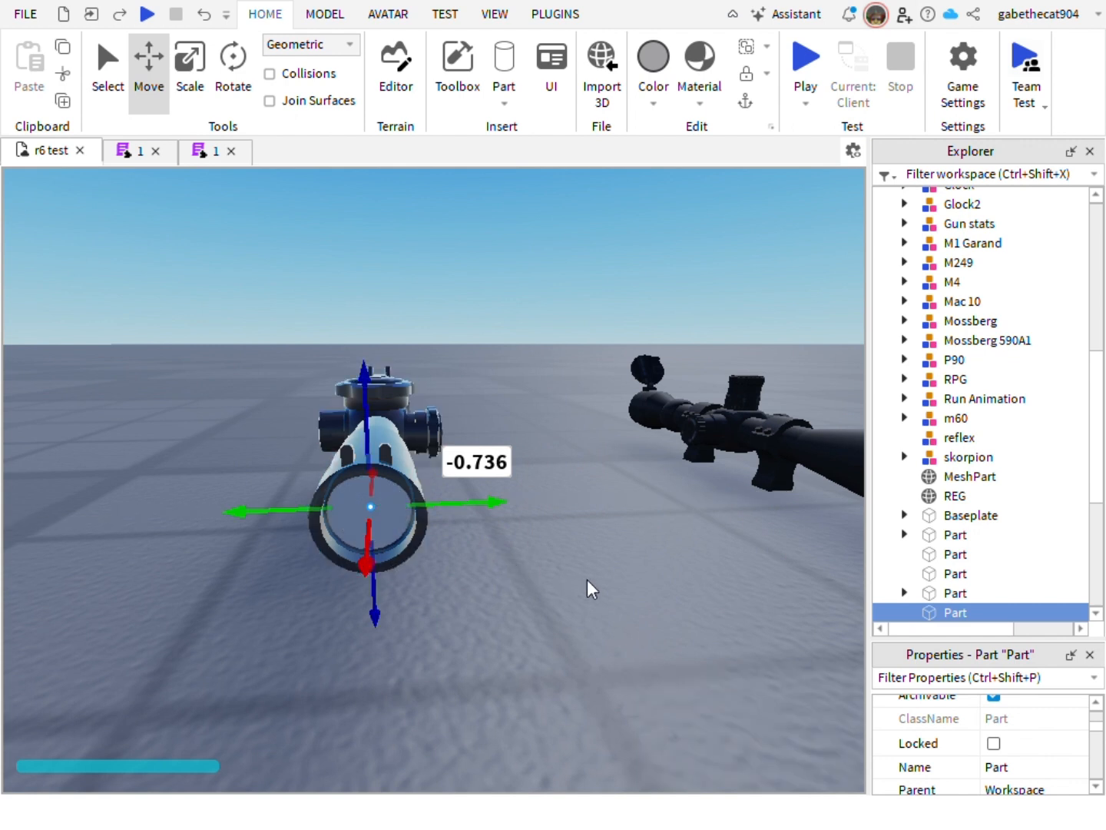
- Set the material of the cylinder inside the scope opening to Glass and its transparency to 0.8
{"action": "scroll", "coordinate": [968, 761], "scroll_direction": "up", "scroll_amount": 3}
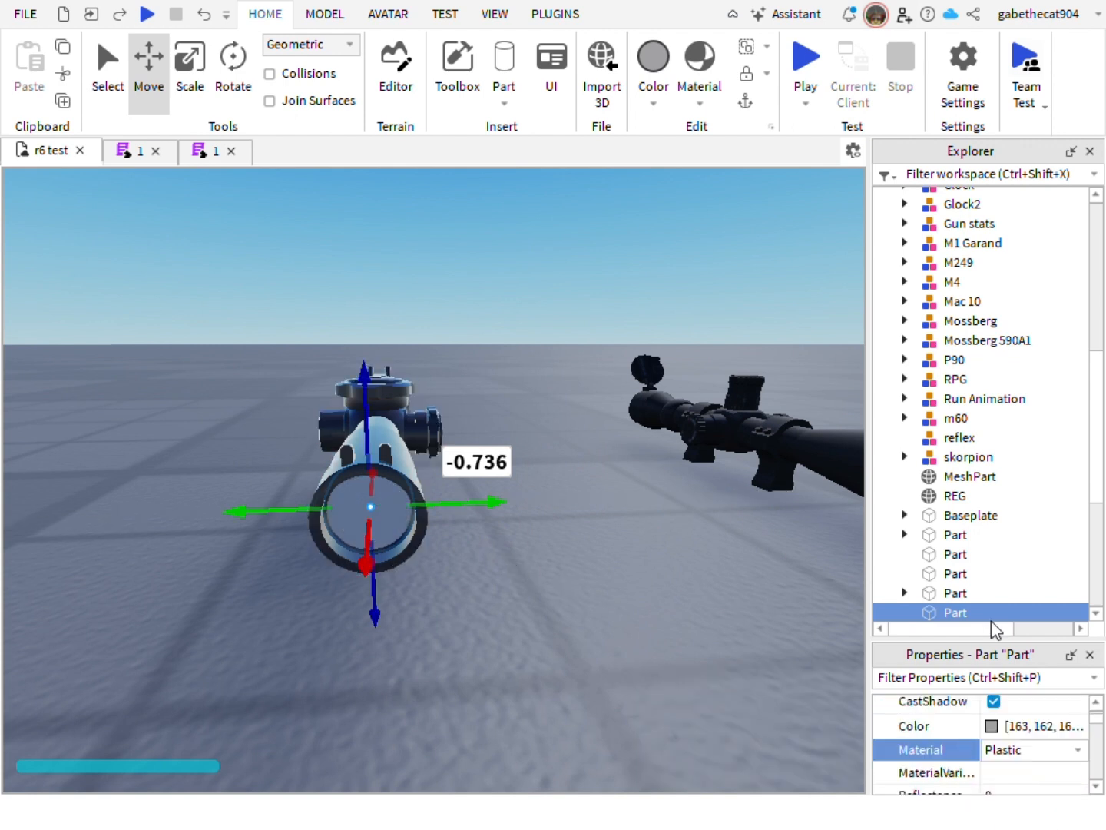
{"action": "left_click", "coordinate": [1001, 597]}
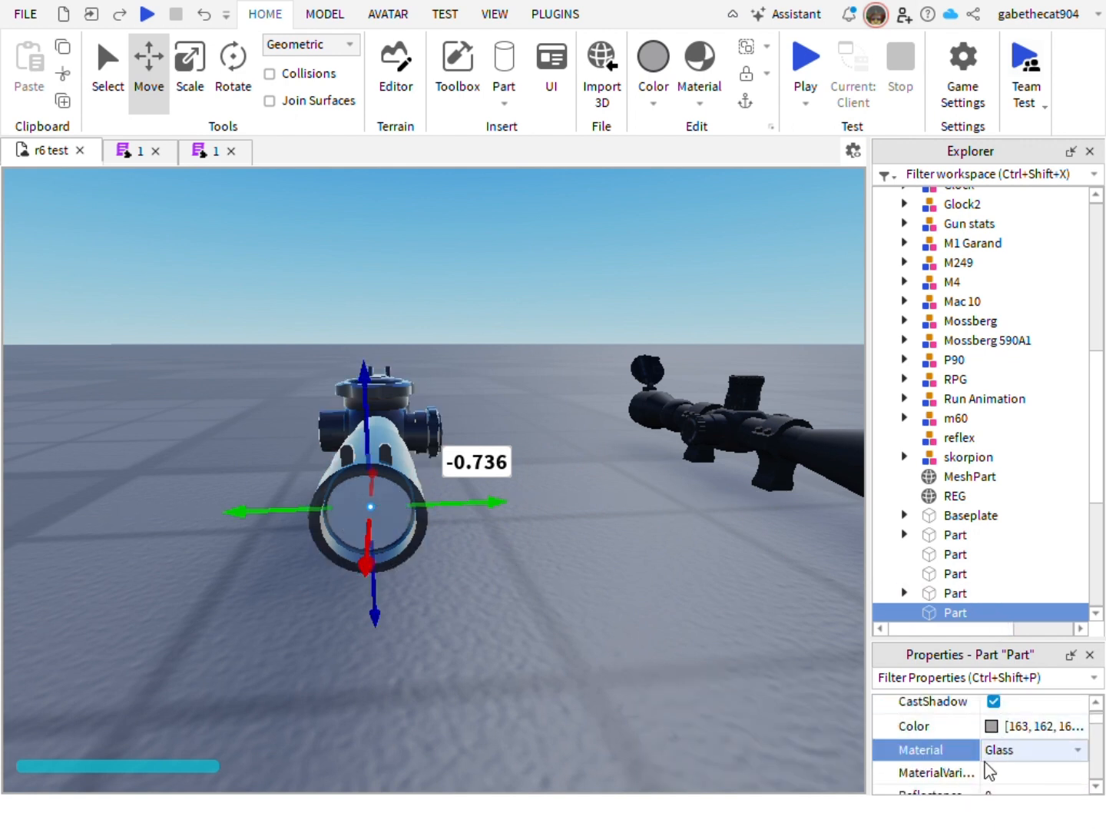
{"action": "scroll", "coordinate": [985, 760], "scroll_direction": "down", "scroll_amount": 2}
{"action": "scroll", "coordinate": [990, 771], "scroll_direction": "up", "scroll_amount": 1}
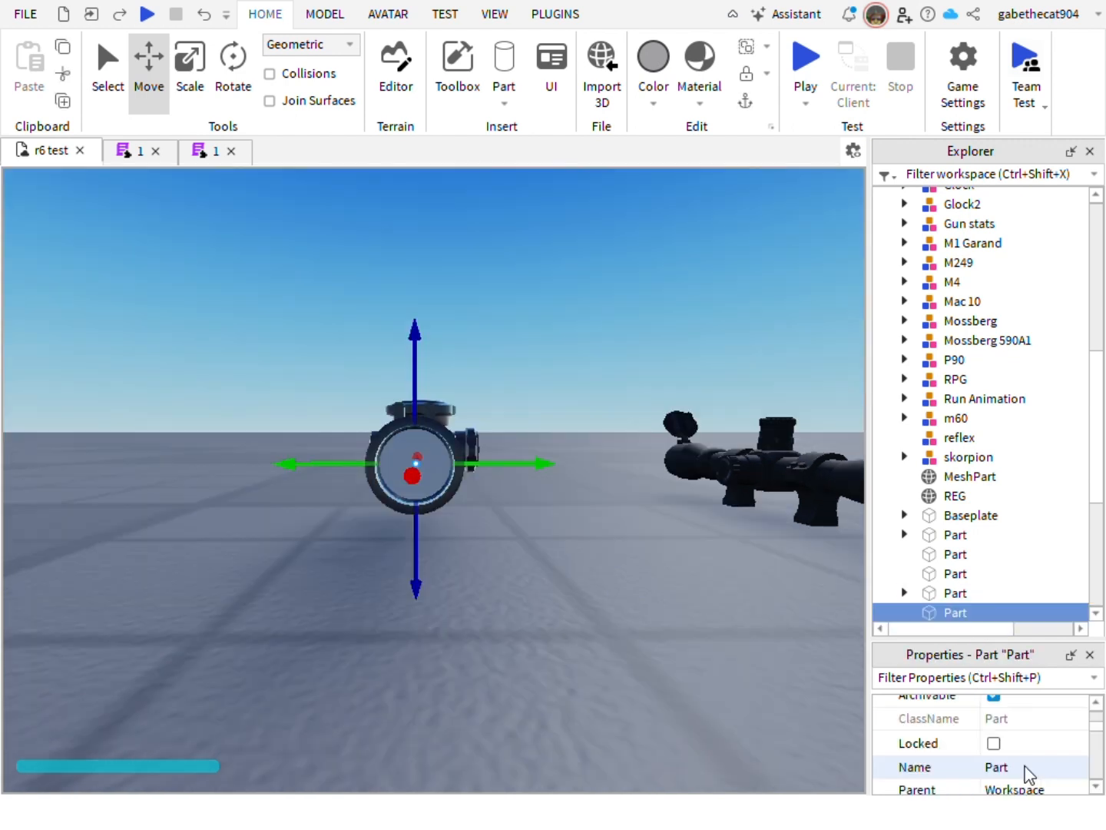
{"action": "scroll", "coordinate": [1030, 769], "scroll_direction": "up", "scroll_amount": 2}
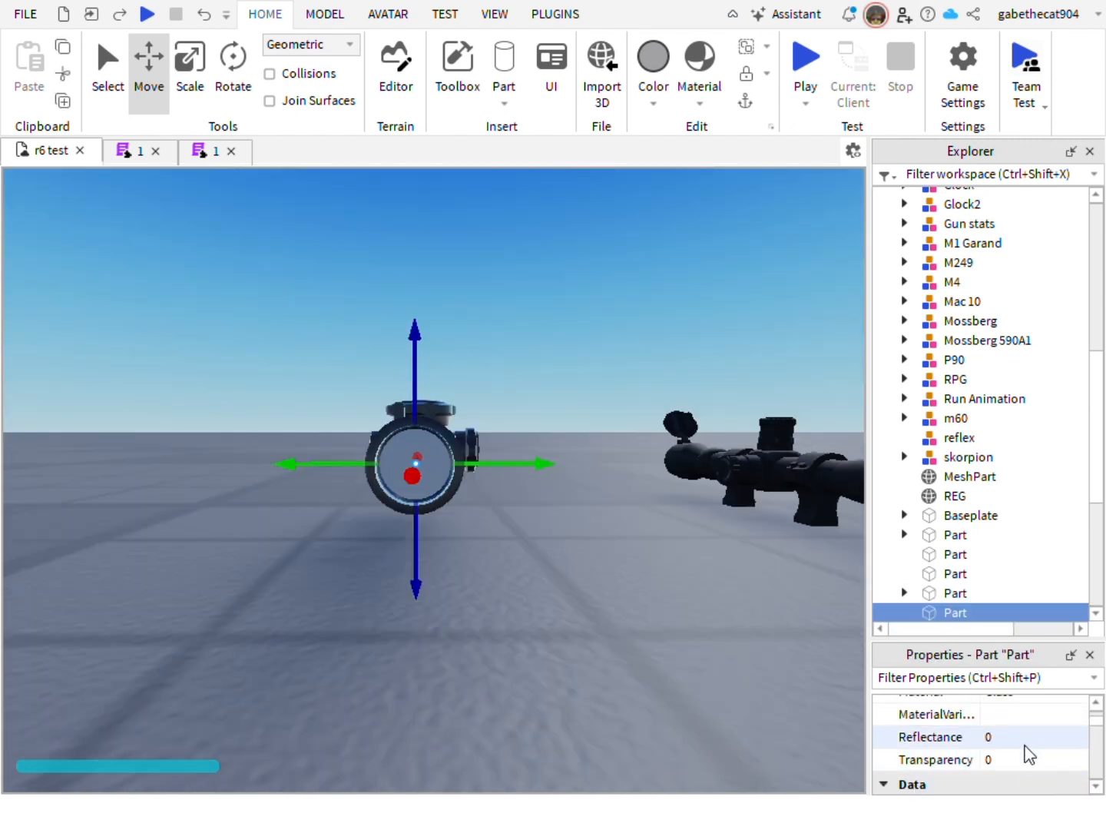
{"action": "left_click", "coordinate": [1015, 763]}
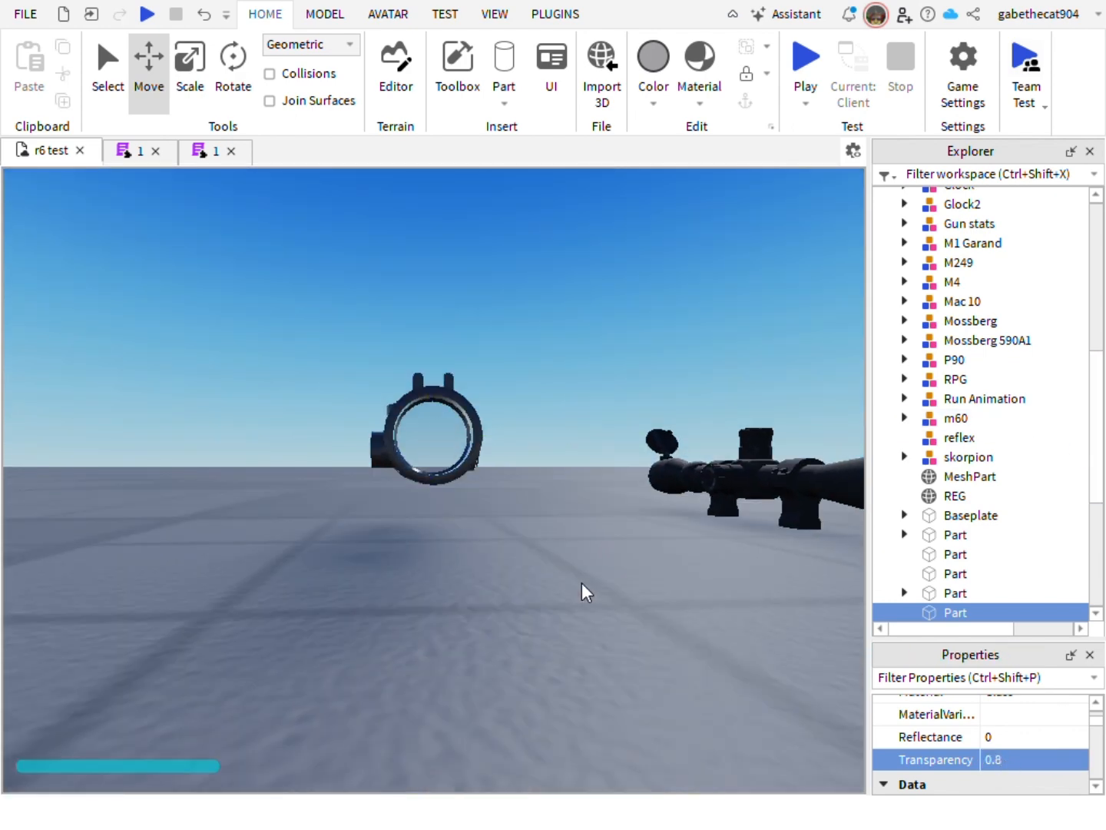
{"action": "right_click_drag", "start_coordinate": [582, 584], "coordinate": [601, 570]}
{"action": "left_click", "coordinate": [922, 612]}
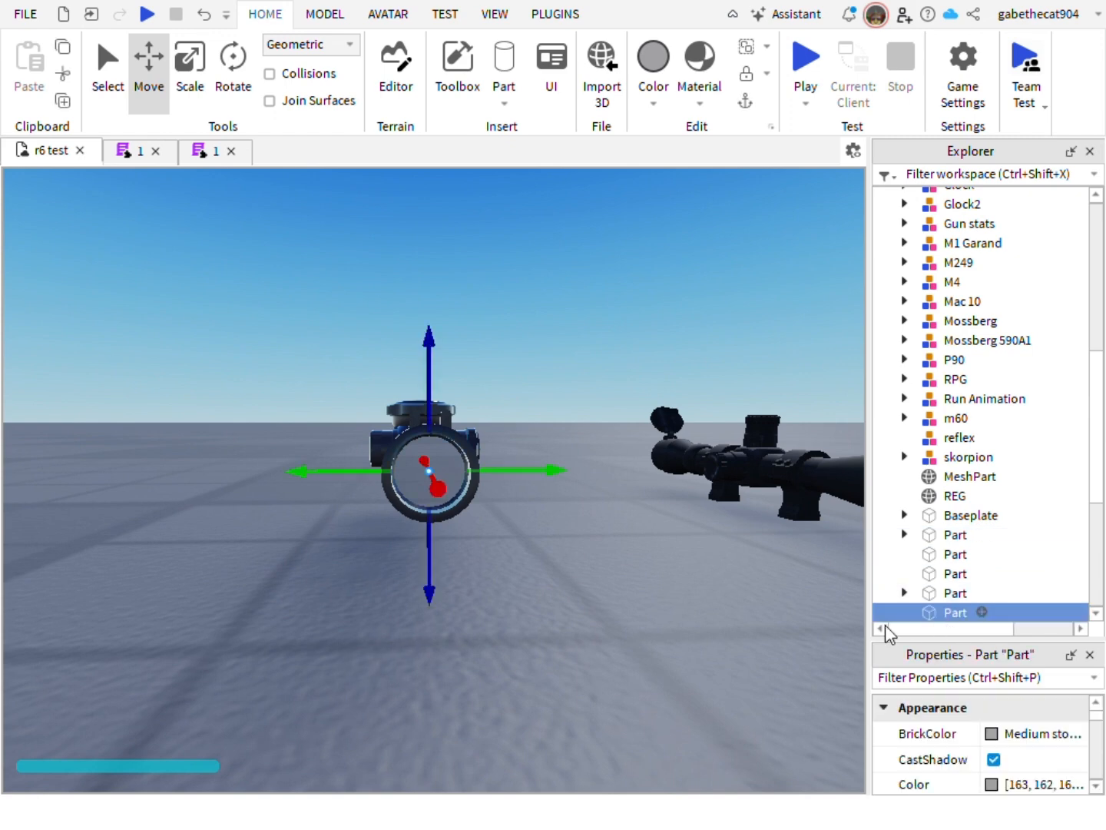
{"action": "right_click_drag", "start_coordinate": [325, 482], "coordinate": [358, 512]}
{"action": "left_click_drag", "start_coordinate": [496, 486], "coordinate": [369, 473]}
{"action": "right_click_drag", "start_coordinate": [368, 492], "coordinate": [373, 501]}
{"action": "left_click", "coordinate": [173, 530]}
{"action": "right_click_drag", "start_coordinate": [204, 541], "coordinate": [219, 536]}
{"action": "key", "text": "ctrl+z"}
{"action": "left_click", "coordinate": [217, 536]}
- Examine the neighbouring MeshPart scope up close, including its front lens and open cover
{"action": "left_click", "coordinate": [561, 511]}
{"action": "scroll", "coordinate": [613, 507], "scroll_direction": "up", "scroll_amount": 3}
{"action": "mouse_move", "coordinate": [615, 506]}
{"action": "right_mouse_down"}
{"action": "mouse_move", "coordinate": [583, 476]}
{"action": "mouse_move", "coordinate": [615, 505]}
{"action": "right_mouse_up"}
{"action": "key", "text": "d"}
{"action": "key", "text": "a"}
{"action": "key", "text": "d"}
{"action": "key", "text": "a"}
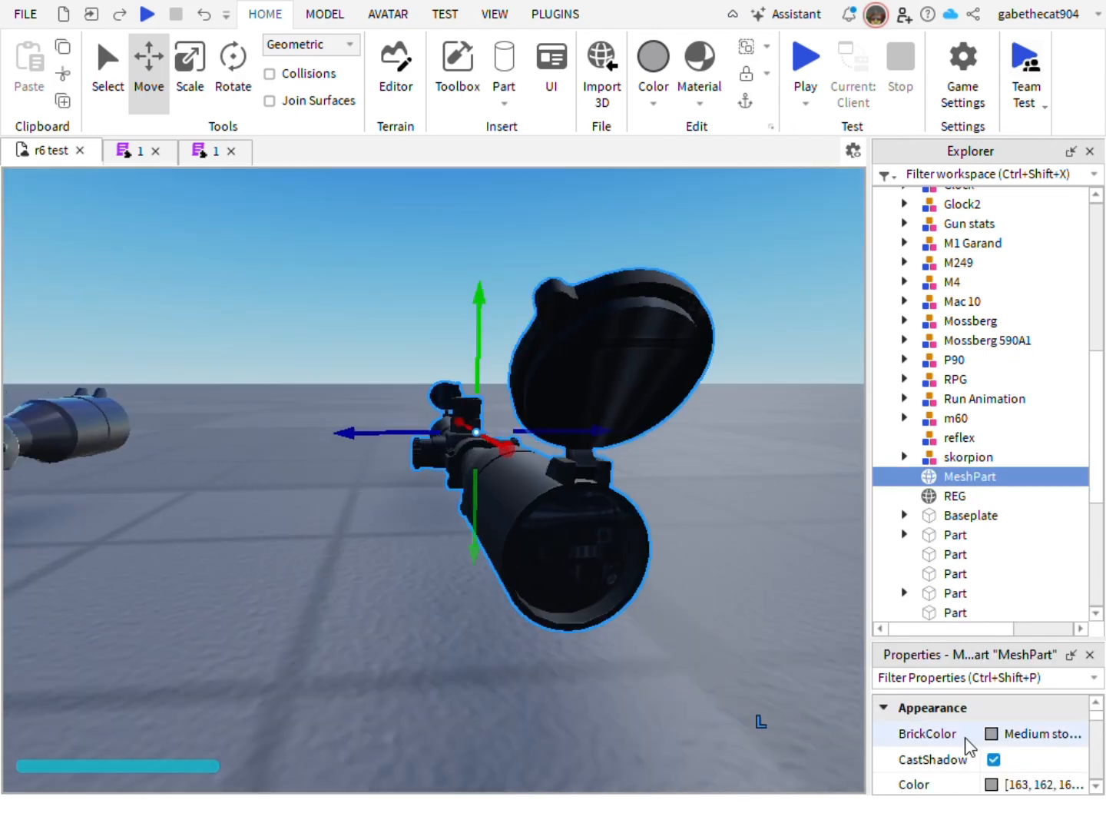
{"action": "key", "text": "s"}
{"action": "scroll", "coordinate": [990, 742], "scroll_direction": "down", "scroll_amount": 2}
{"action": "right_click_drag", "start_coordinate": [655, 681], "coordinate": [590, 665]}
{"action": "key", "text": "w"}
- Try the Foil material on the REG scope mesh
{"action": "left_click", "coordinate": [458, 436]}
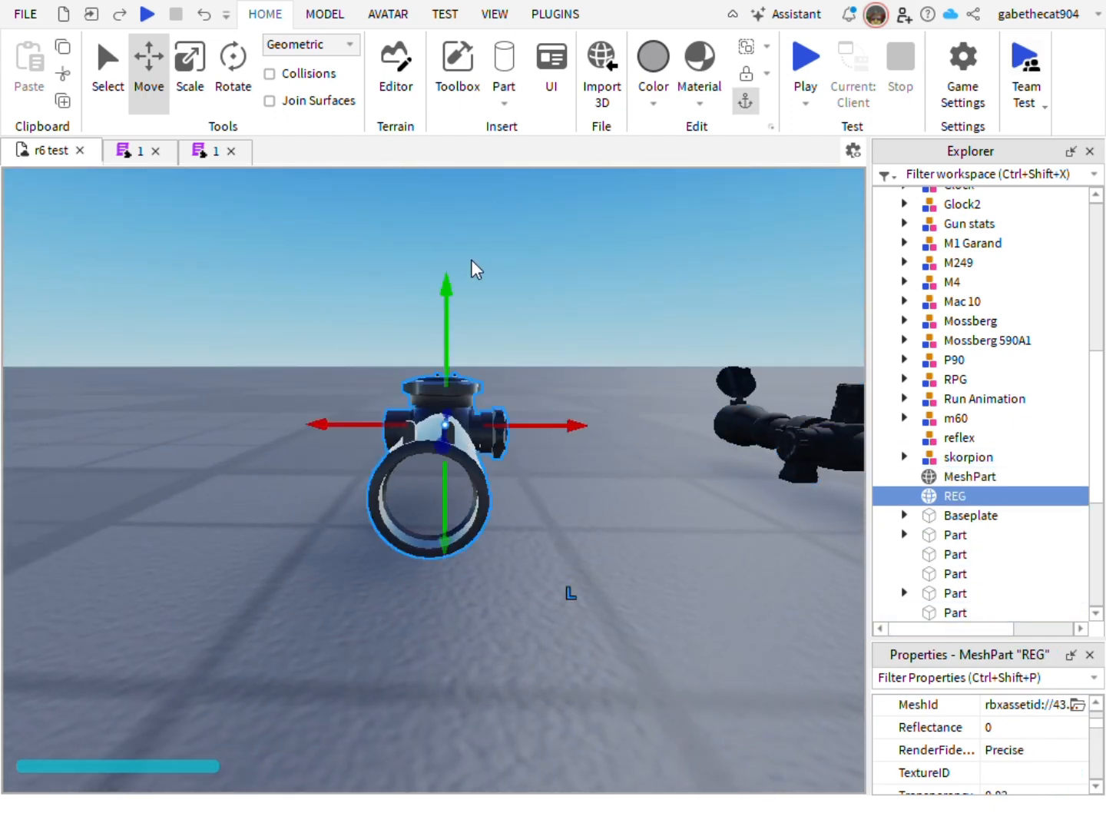
{"action": "mouse_move", "coordinate": [511, 311]}
{"action": "right_mouse_down"}
{"action": "mouse_move", "coordinate": [545, 347]}
{"action": "mouse_move", "coordinate": [511, 315]}
{"action": "right_mouse_up"}
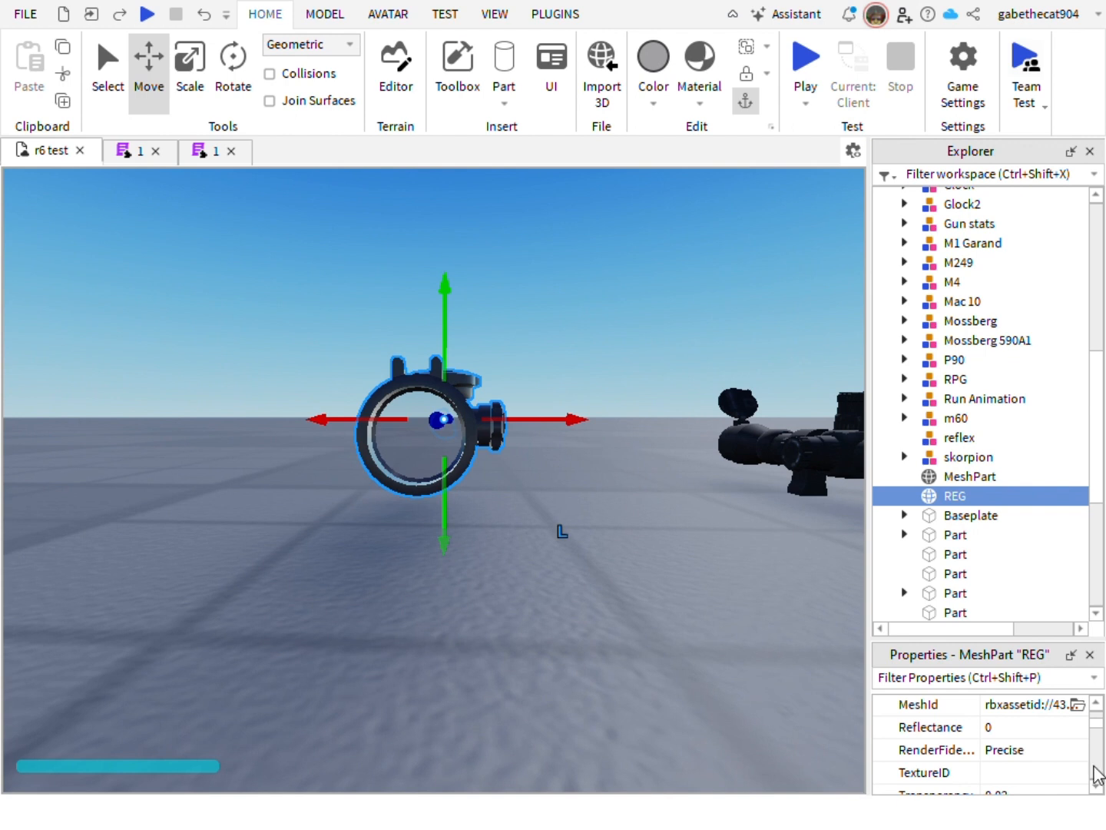
{"action": "scroll", "coordinate": [1079, 758], "scroll_direction": "up", "scroll_amount": 3}
{"action": "scroll", "coordinate": [1080, 757], "scroll_direction": "down", "scroll_amount": 3}
{"action": "scroll", "coordinate": [939, 740], "scroll_direction": "up", "scroll_amount": 1}
{"action": "left_click", "coordinate": [1008, 725]}
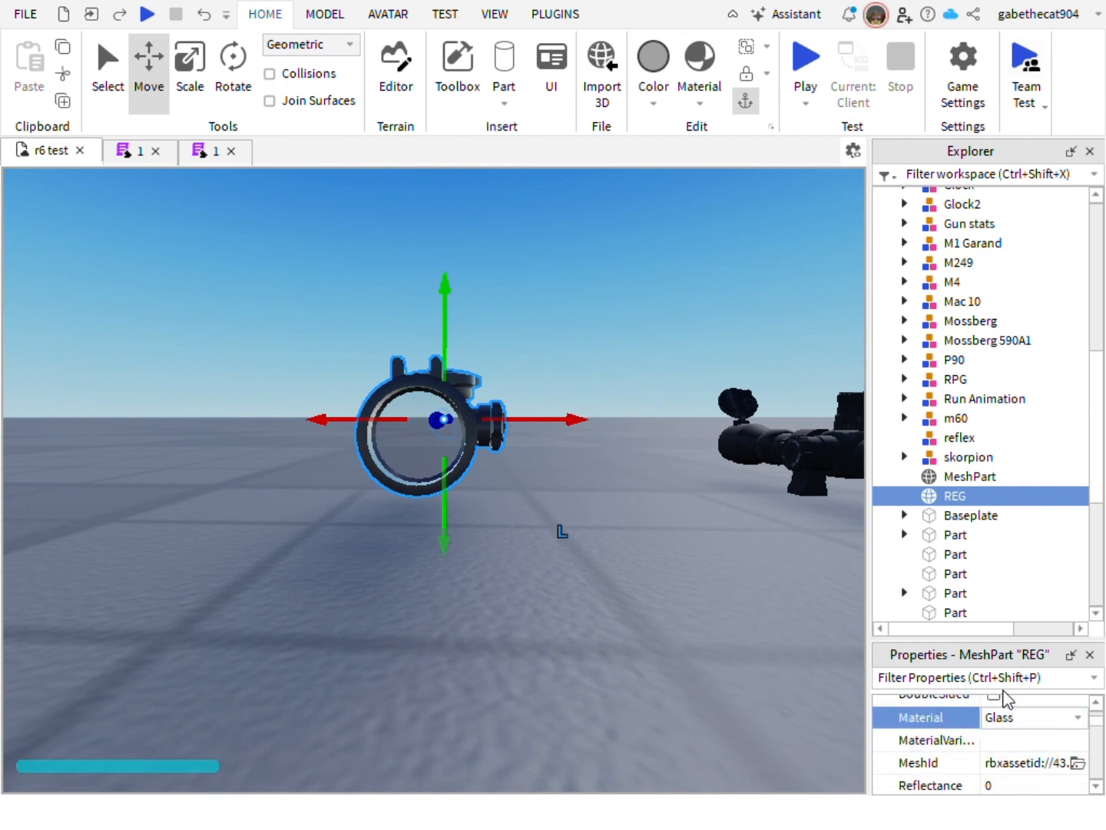
{"action": "left_click", "coordinate": [1002, 643]}
{"action": "right_click_drag", "start_coordinate": [695, 595], "coordinate": [774, 611]}
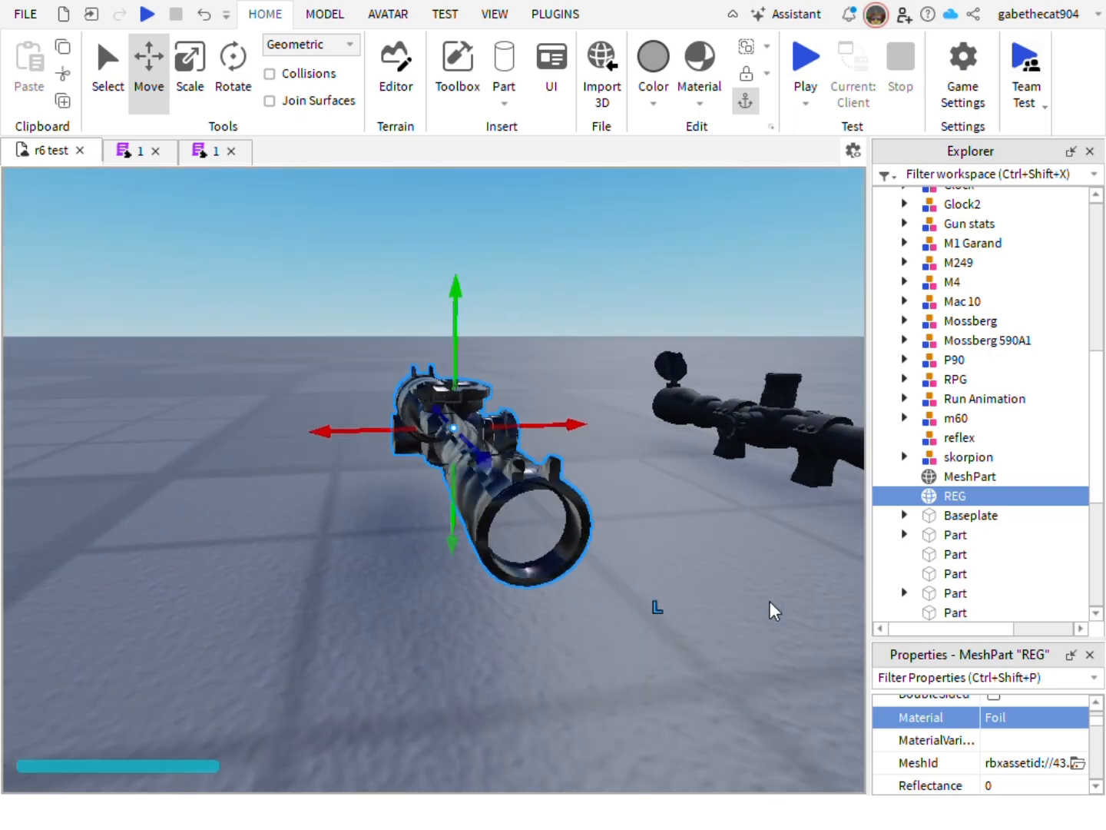
{"action": "right_click_drag", "start_coordinate": [550, 609], "coordinate": [550, 608]}
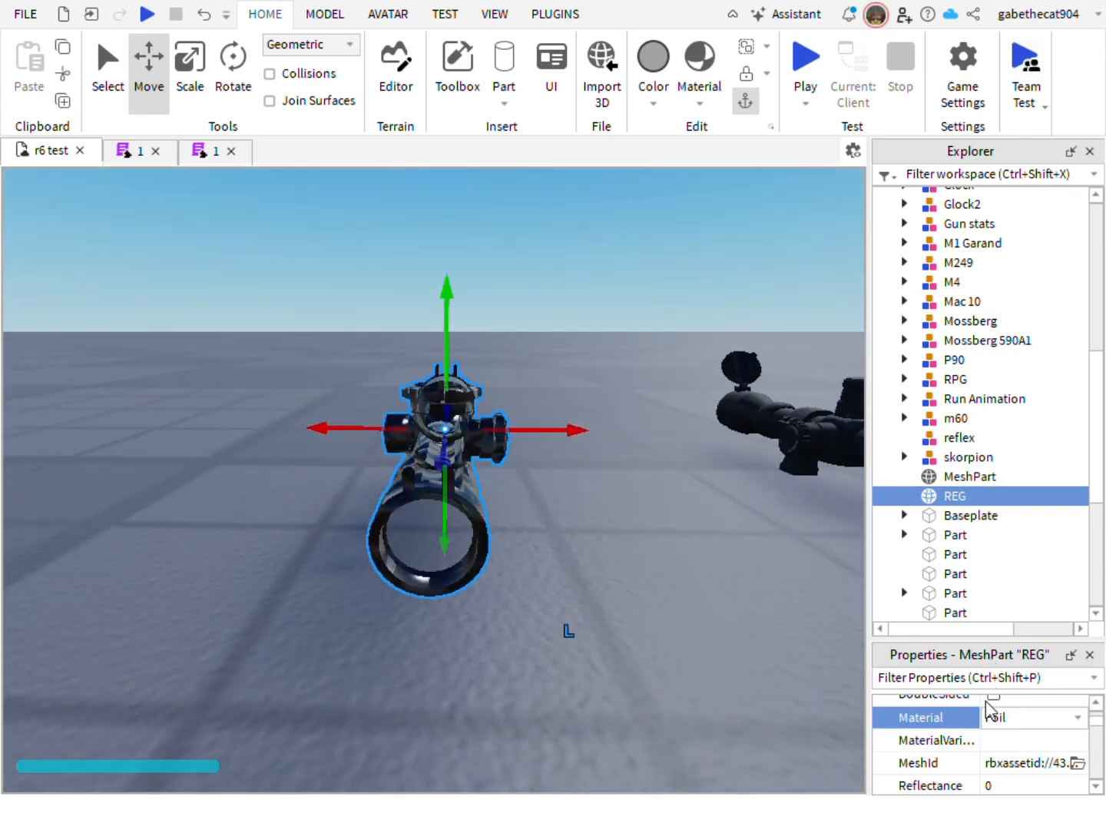
- Undo the material trials on the REG scope mesh back to SmoothPlastic
{"action": "key", "text": "ctrl+z"}
{"action": "right_click_drag", "start_coordinate": [711, 615], "coordinate": [712, 620]}
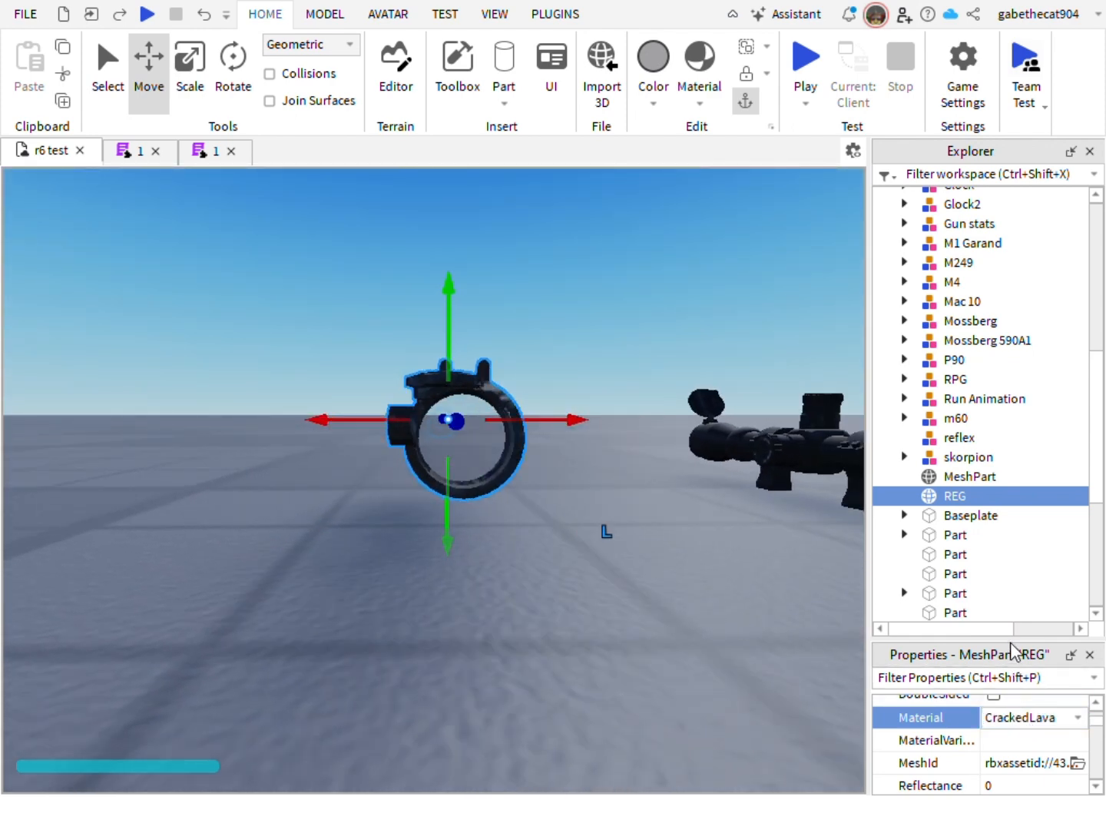
{"action": "key", "text": "ctrl+z"}
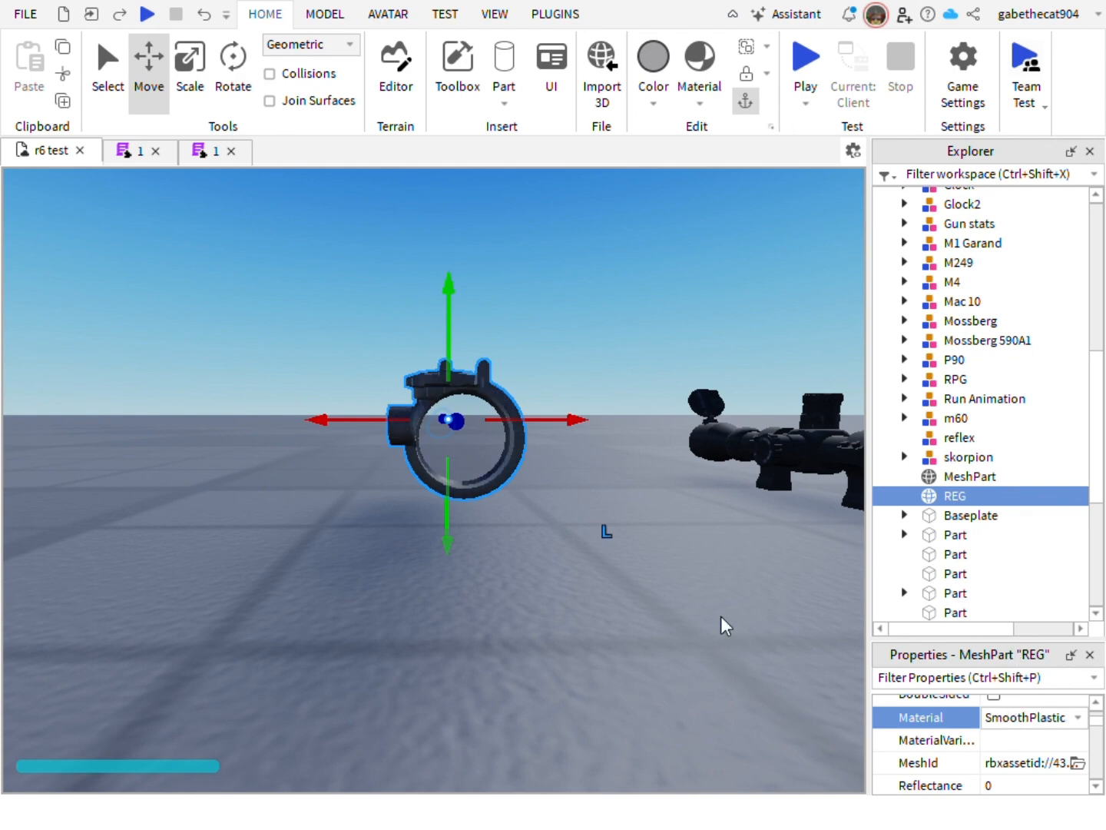
- Duplicate the REG scope mesh in place
{"action": "right_click_drag", "start_coordinate": [518, 580], "coordinate": [519, 580]}
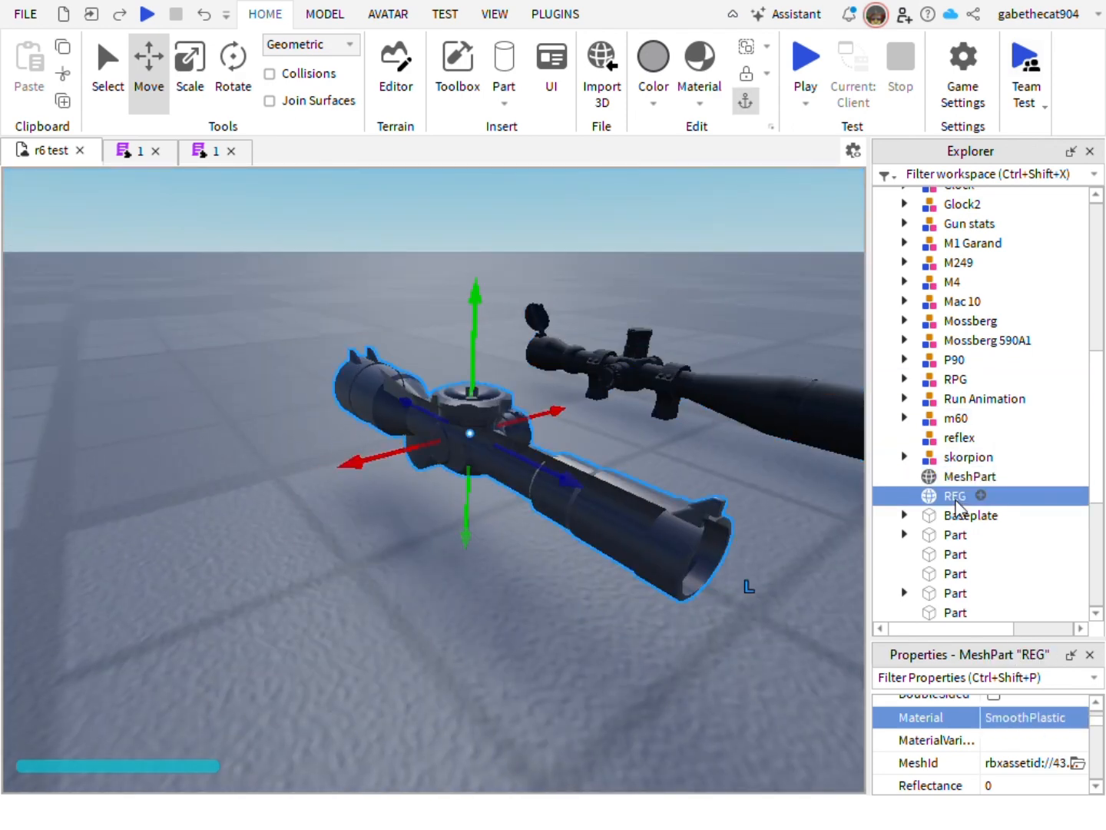
{"action": "key", "text": "ctrl+d"}
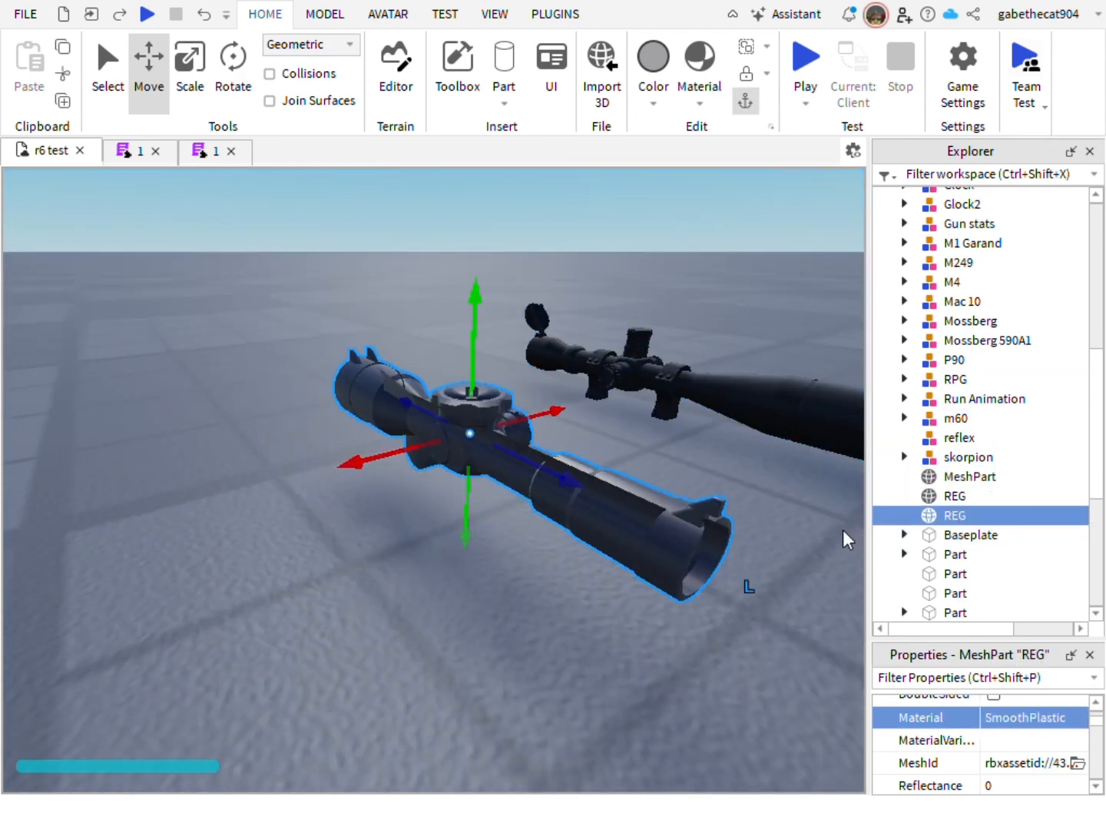
{"action": "right_click_drag", "start_coordinate": [677, 464], "coordinate": [677, 463]}
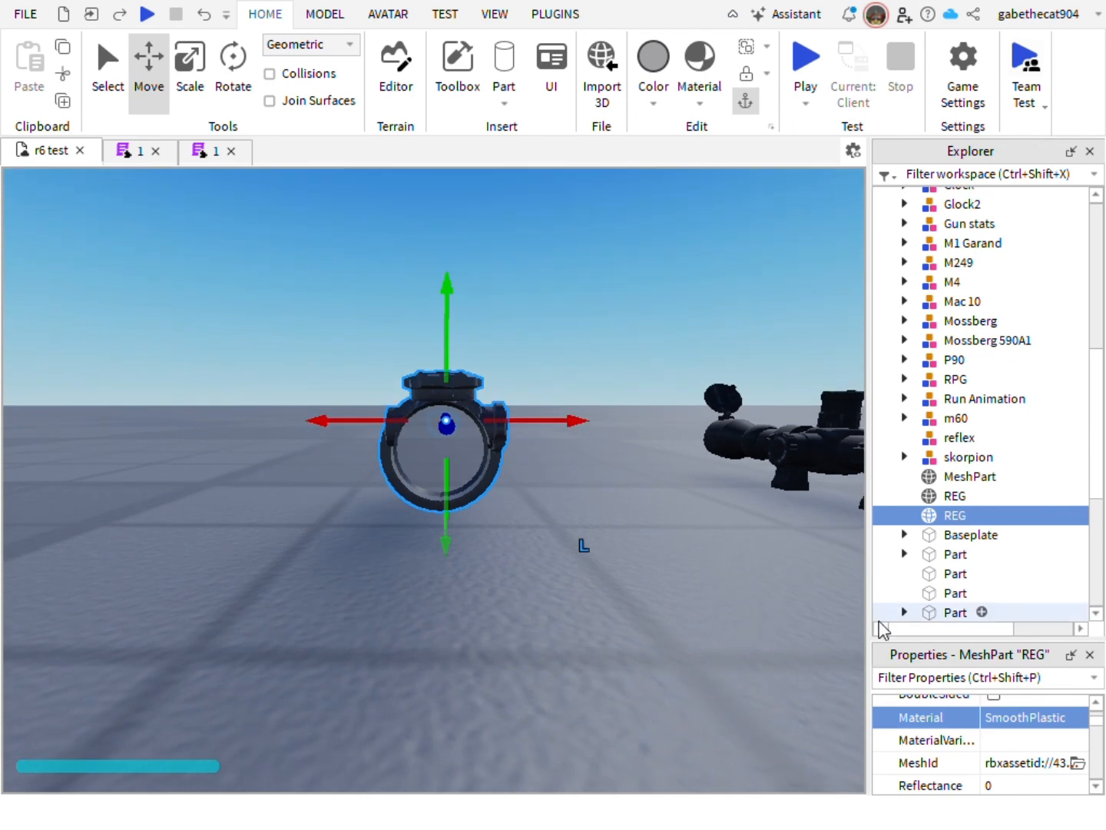
- Select the original REG scope mesh and choose a different material for it
{"action": "scroll", "coordinate": [1053, 746], "scroll_direction": "down", "scroll_amount": 1}
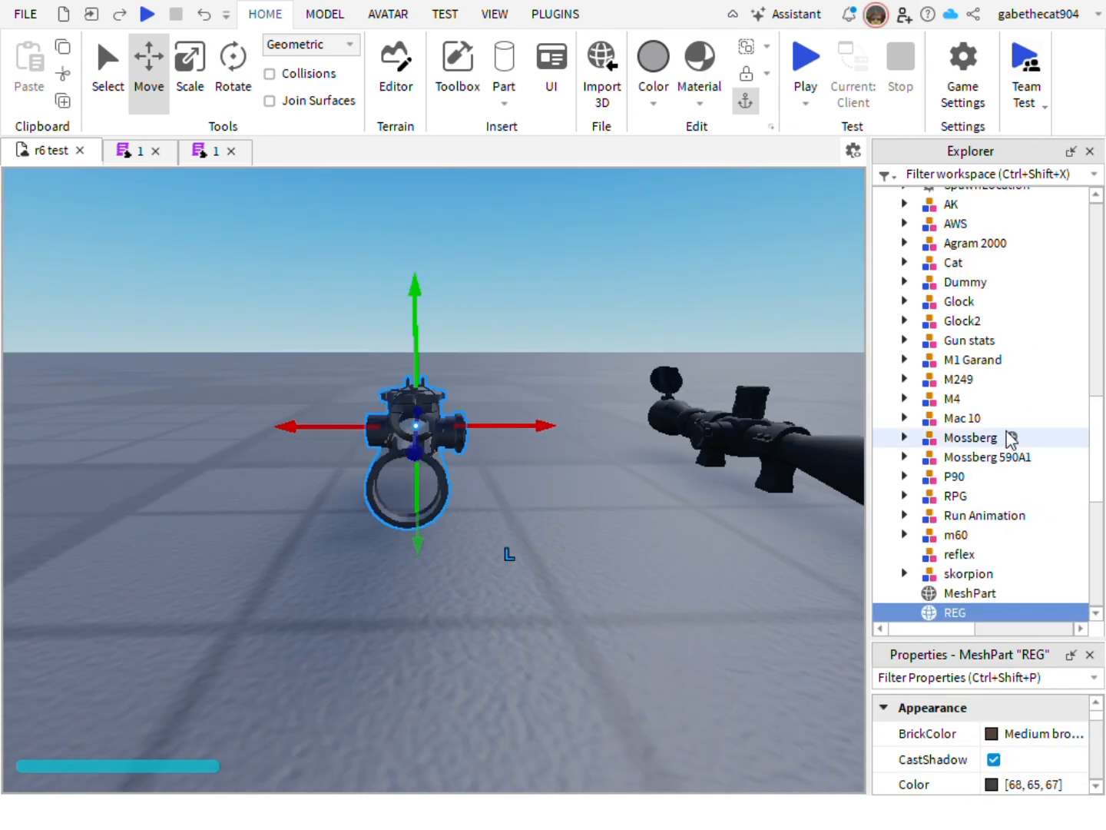
{"action": "scroll", "coordinate": [1000, 488], "scroll_direction": "down", "scroll_amount": 3}
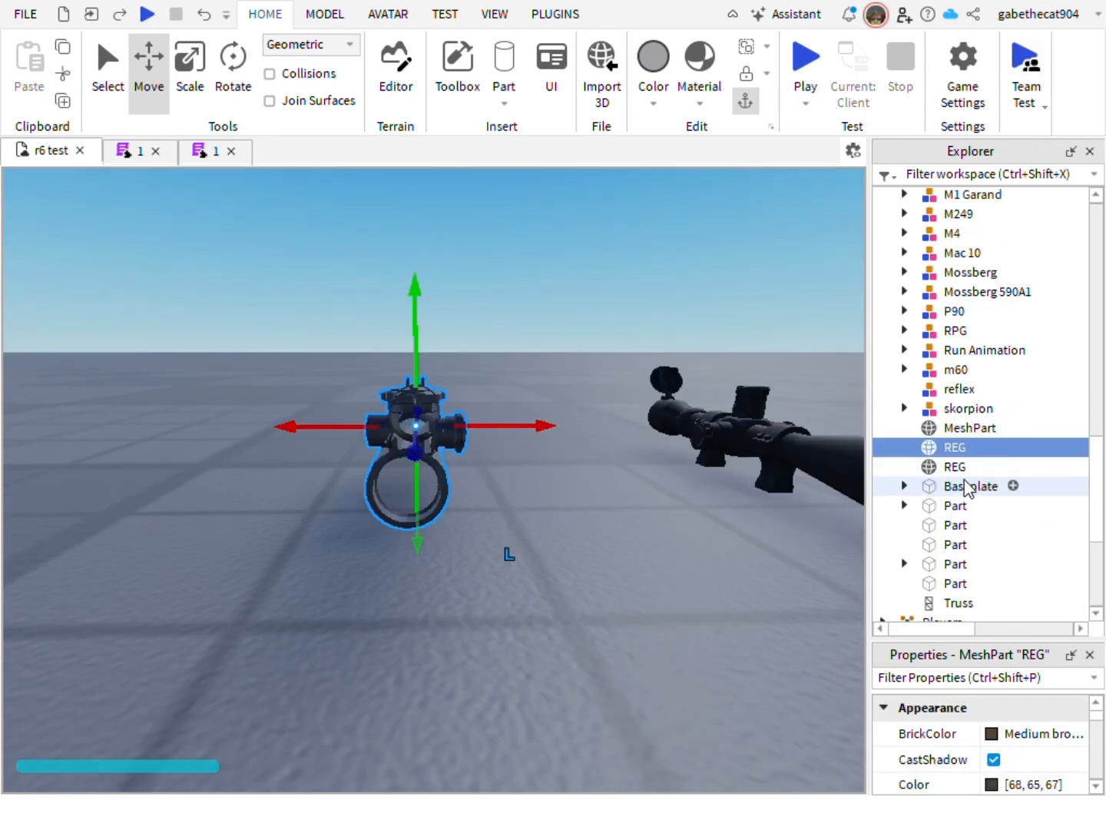
{"action": "scroll", "coordinate": [1007, 780], "scroll_direction": "down", "scroll_amount": 3}
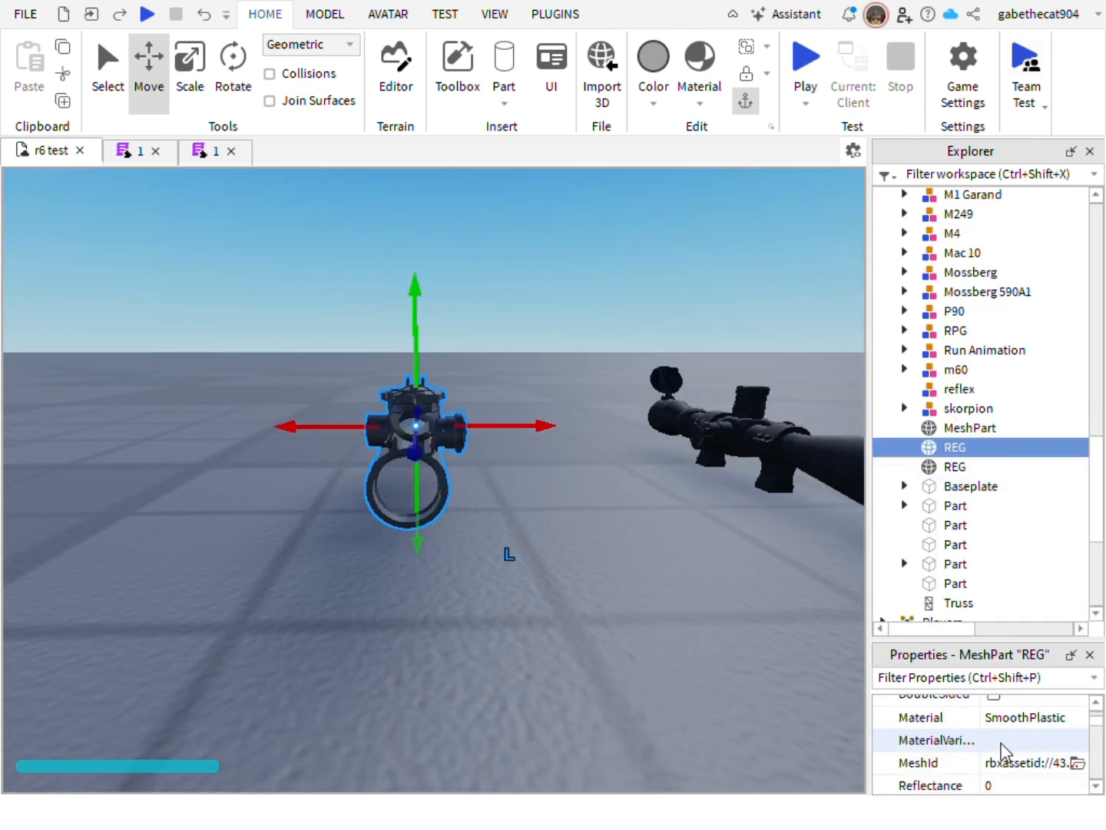
{"action": "scroll", "coordinate": [1002, 749], "scroll_direction": "up", "scroll_amount": 1}
{"action": "left_click", "coordinate": [1003, 732]}
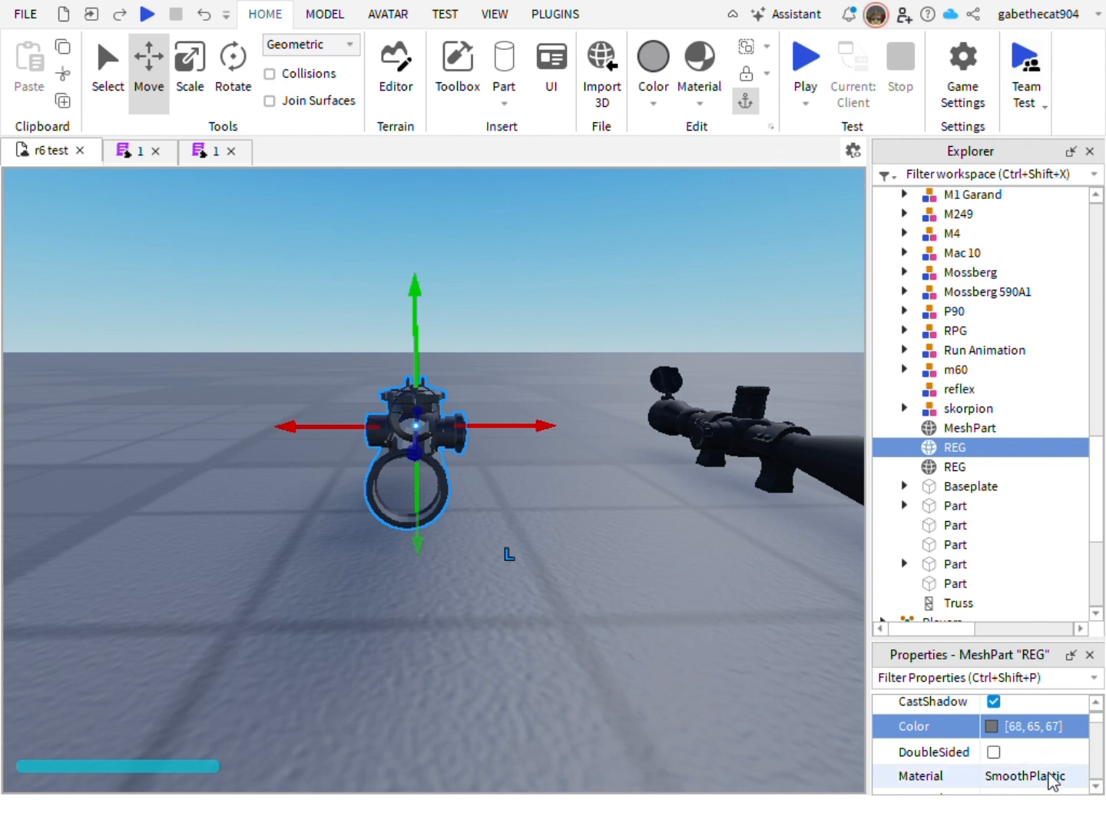
{"action": "left_click", "coordinate": [1045, 778]}
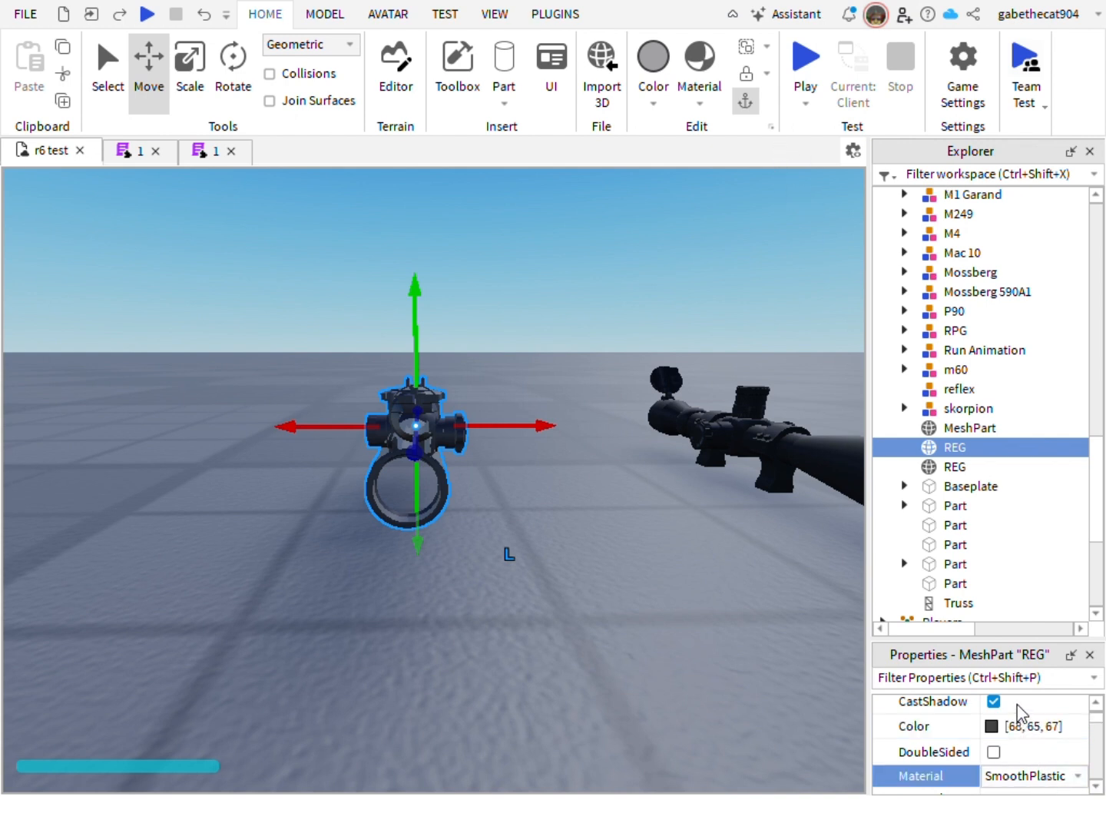
{"action": "left_click", "coordinate": [536, 576]}
{"action": "mouse_move", "coordinate": [537, 576]}
{"action": "right_mouse_down"}
{"action": "mouse_move", "coordinate": [570, 607]}
{"action": "mouse_move", "coordinate": [538, 581]}
{"action": "right_mouse_up"}
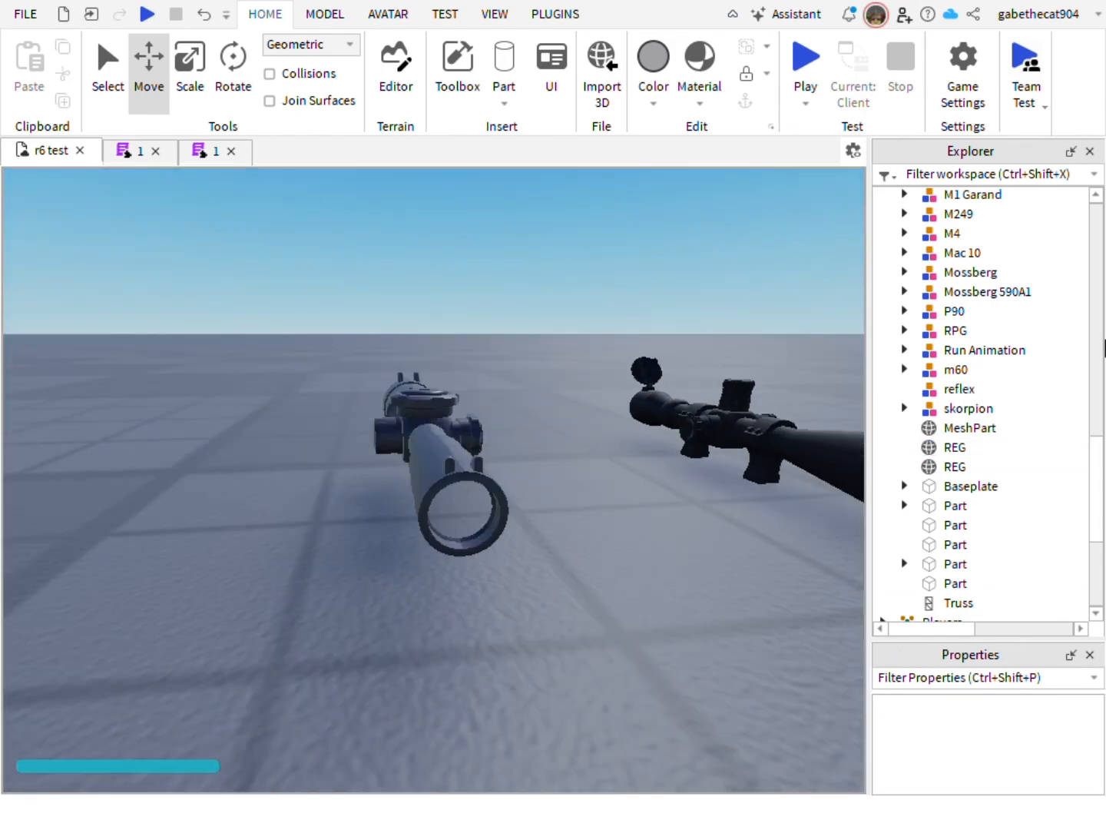
- Set the material of the second REG scope mesh to Rock
{"action": "left_click", "coordinate": [968, 449]}
{"action": "left_click", "coordinate": [976, 467]}
{"action": "left_click", "coordinate": [993, 721]}
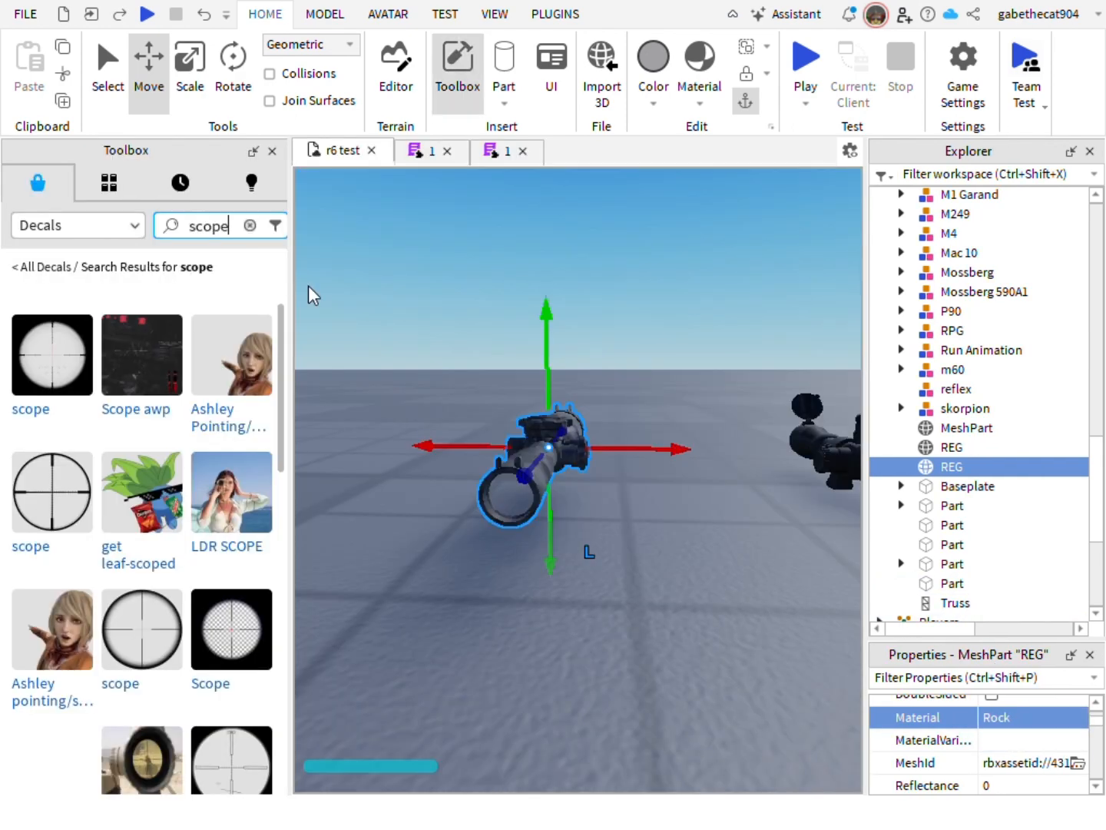
- Add the first "scope" decal from the decal search results to a REG mesh and reparent it to the glass cylinder Part
{"action": "left_click", "coordinate": [444, 348]}
{"action": "right_click_drag", "start_coordinate": [444, 348], "coordinate": [442, 354]}
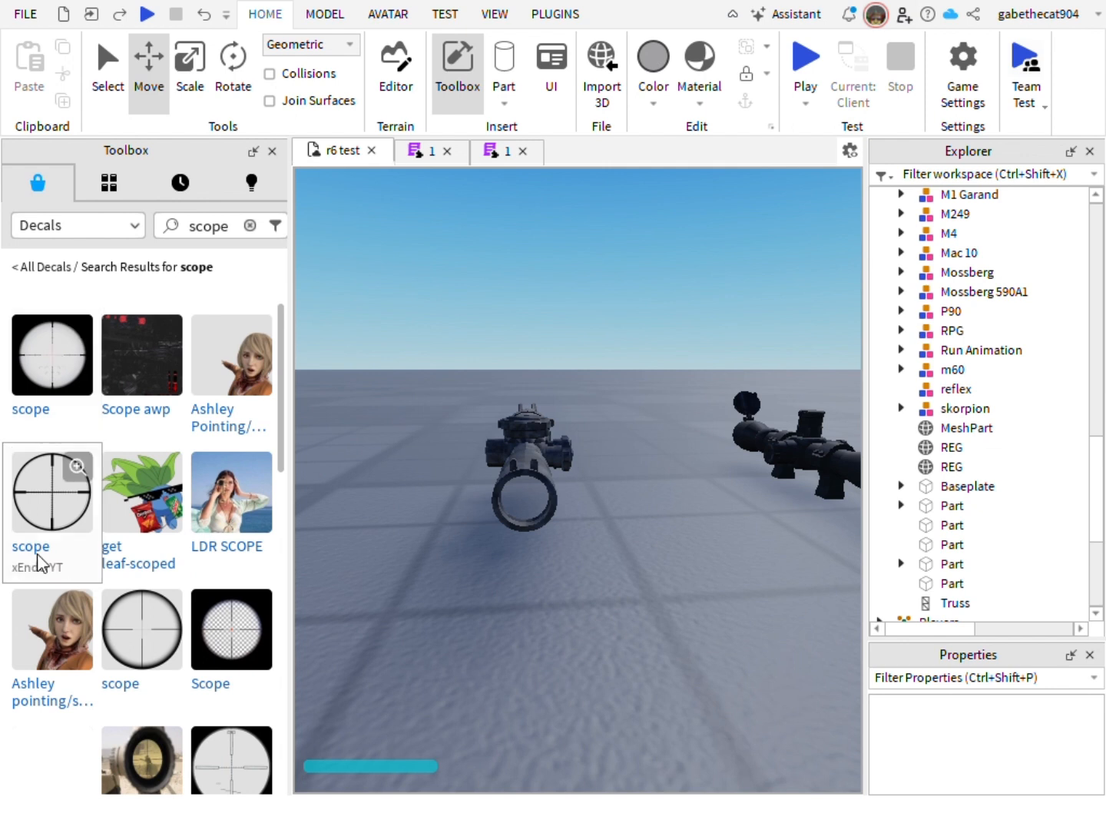
{"action": "left_click_drag", "start_coordinate": [803, 636], "coordinate": [531, 503]}
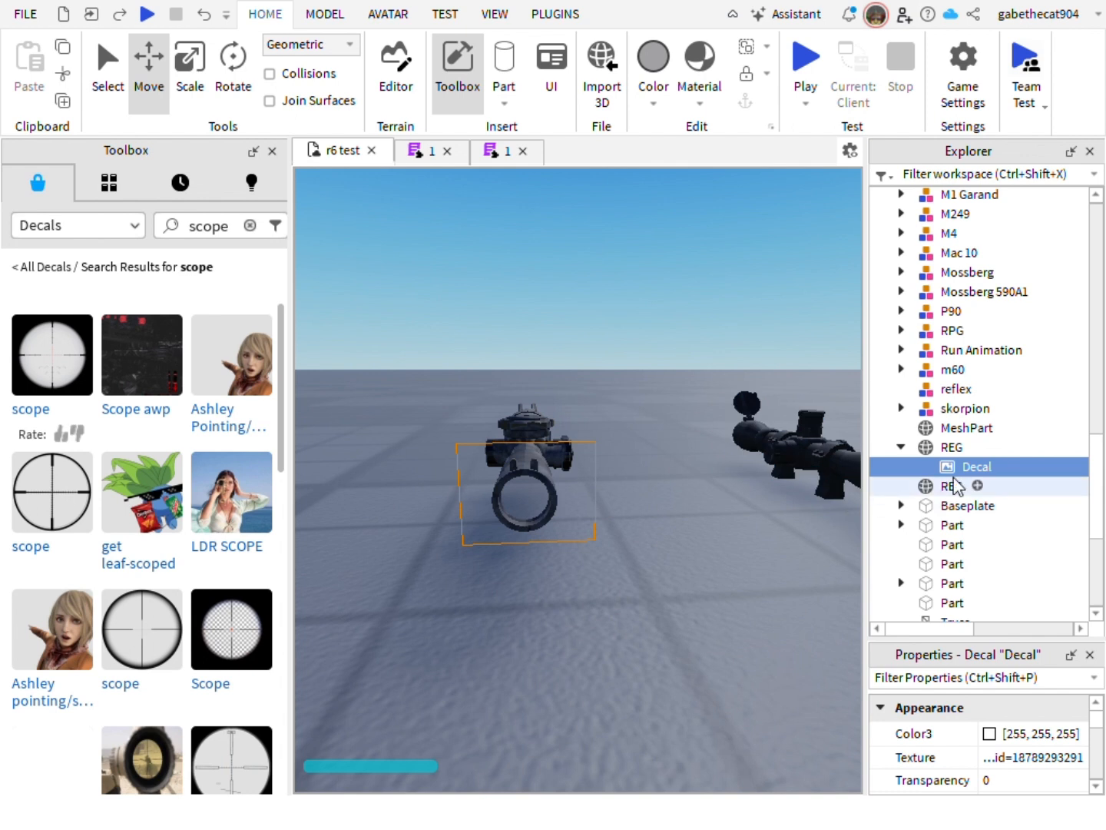
{"action": "left_click_drag", "start_coordinate": [970, 466], "coordinate": [991, 580]}
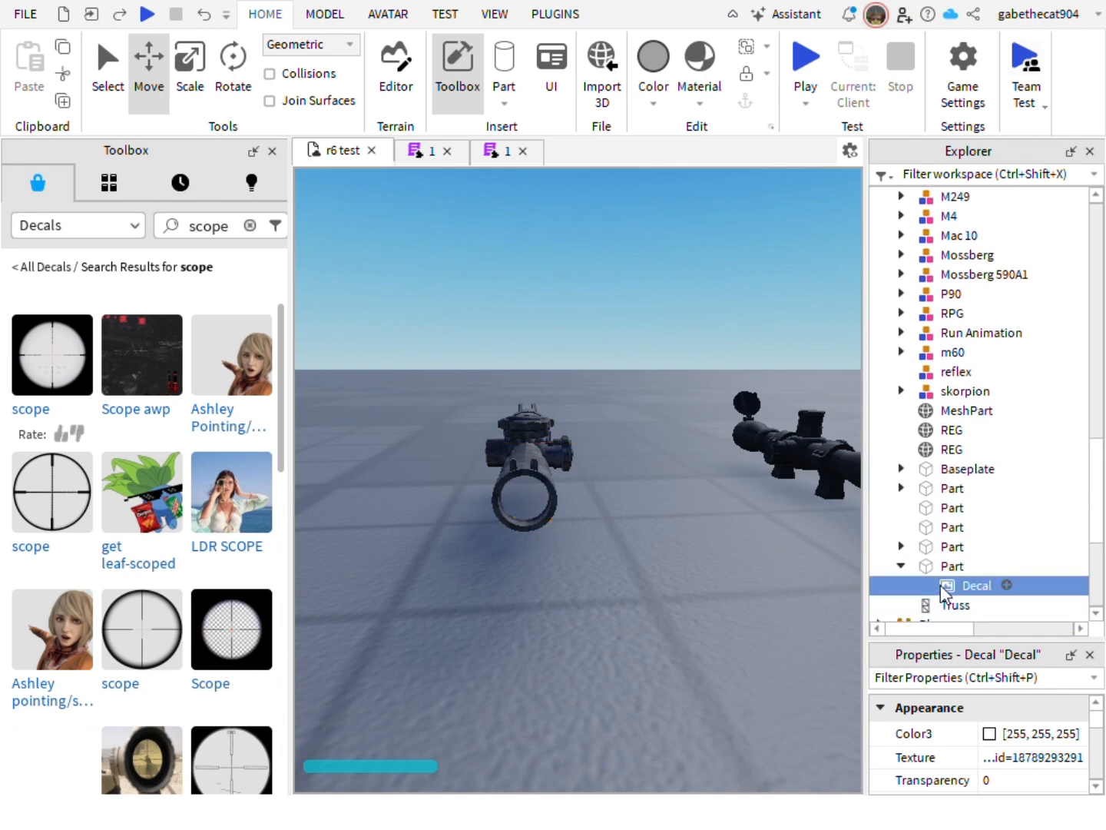
- Set the Face of the decal on the glass cylinder Part to Right
{"action": "scroll", "coordinate": [1039, 737], "scroll_direction": "down", "scroll_amount": 3}
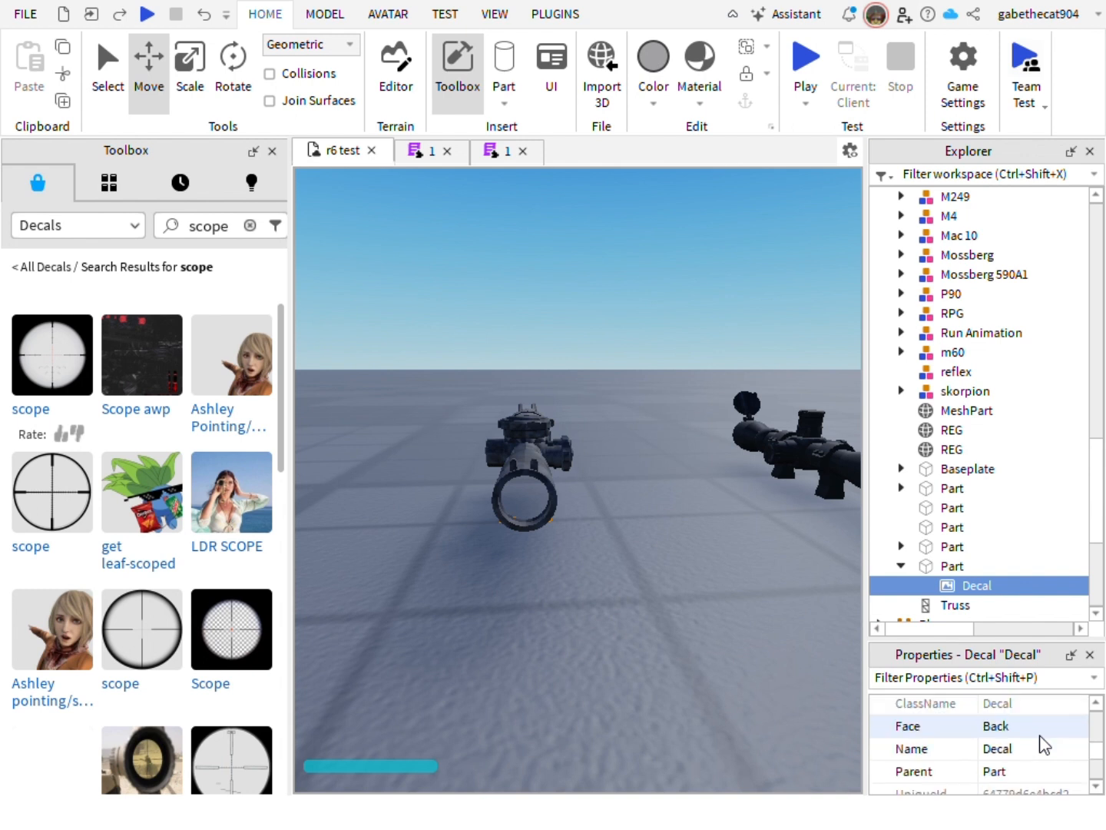
{"action": "left_click", "coordinate": [1025, 728]}
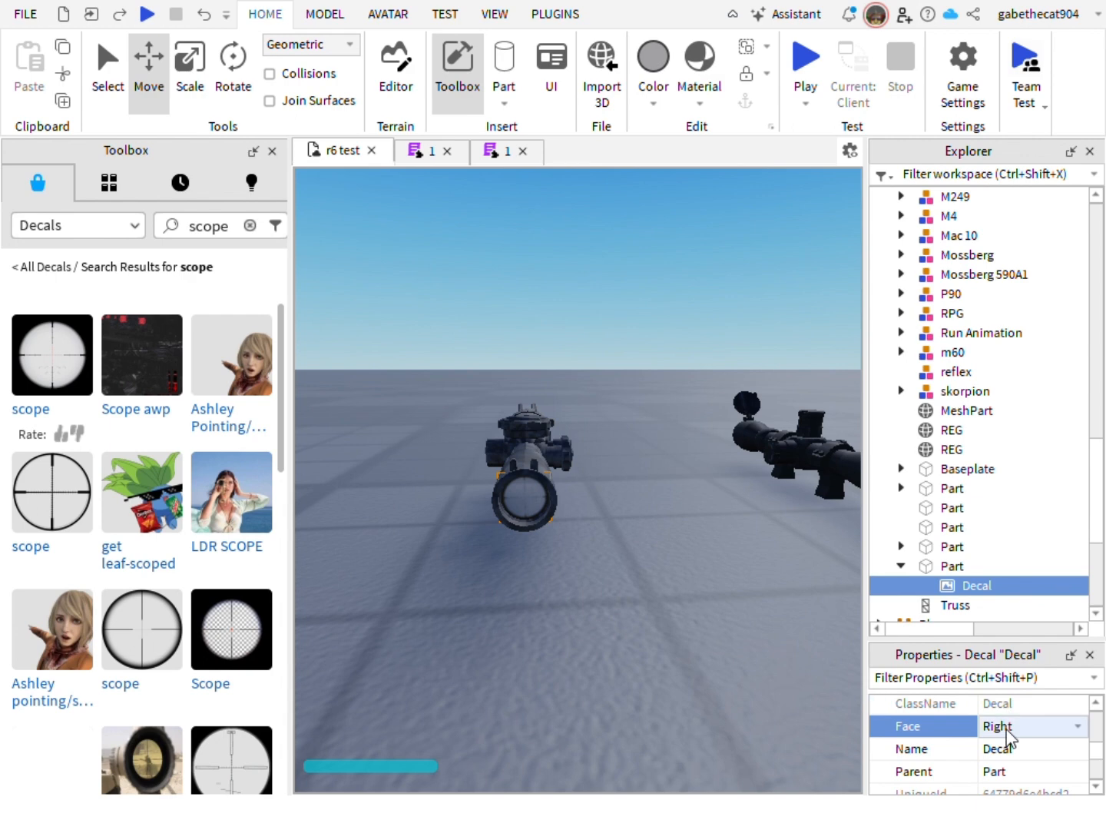
- Examine the decal reticle through the scope's near opening and browse further scope decals for comparison
{"action": "left_click", "coordinate": [544, 627]}
{"action": "right_click_drag", "start_coordinate": [544, 627], "coordinate": [544, 627]}
{"action": "key", "text": "w"}
{"action": "key", "text": "s"}
{"action": "key", "text": "w"}
{"action": "key", "text": "a"}
{"action": "key", "text": "w"}
{"action": "key", "text": "a"}
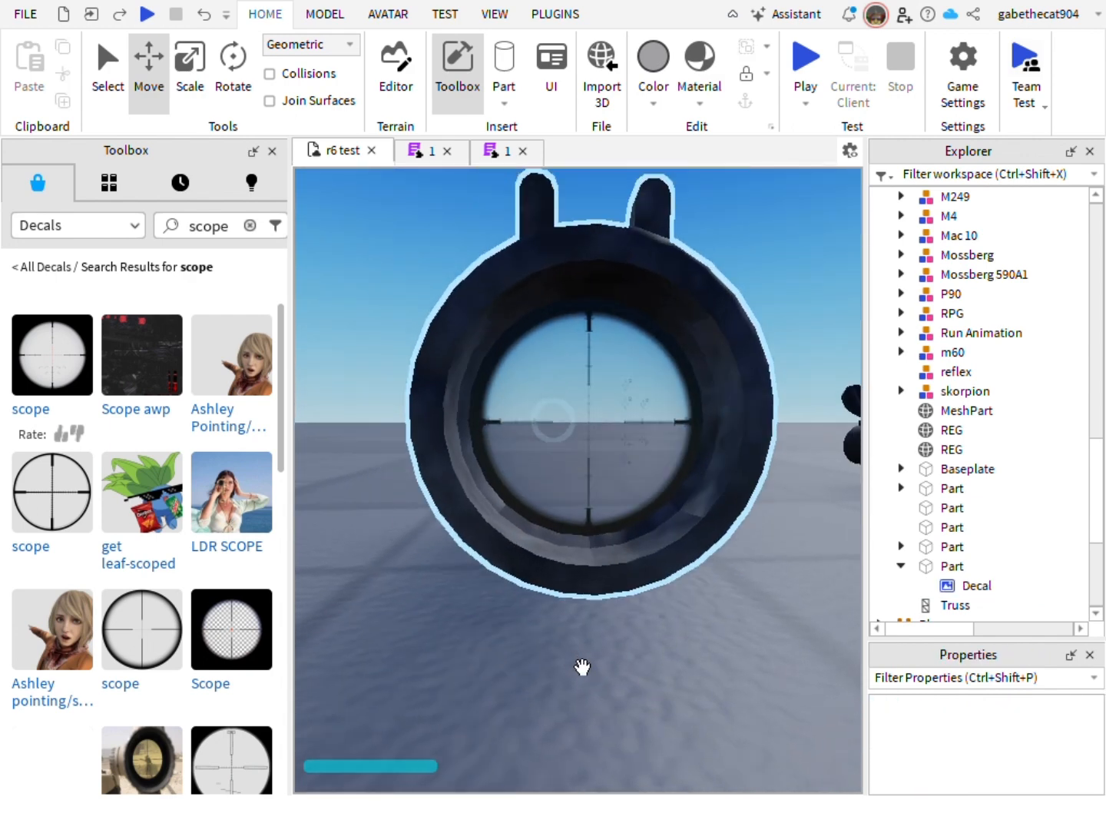
{"action": "key", "text": "d"}
{"action": "key", "text": "a"}
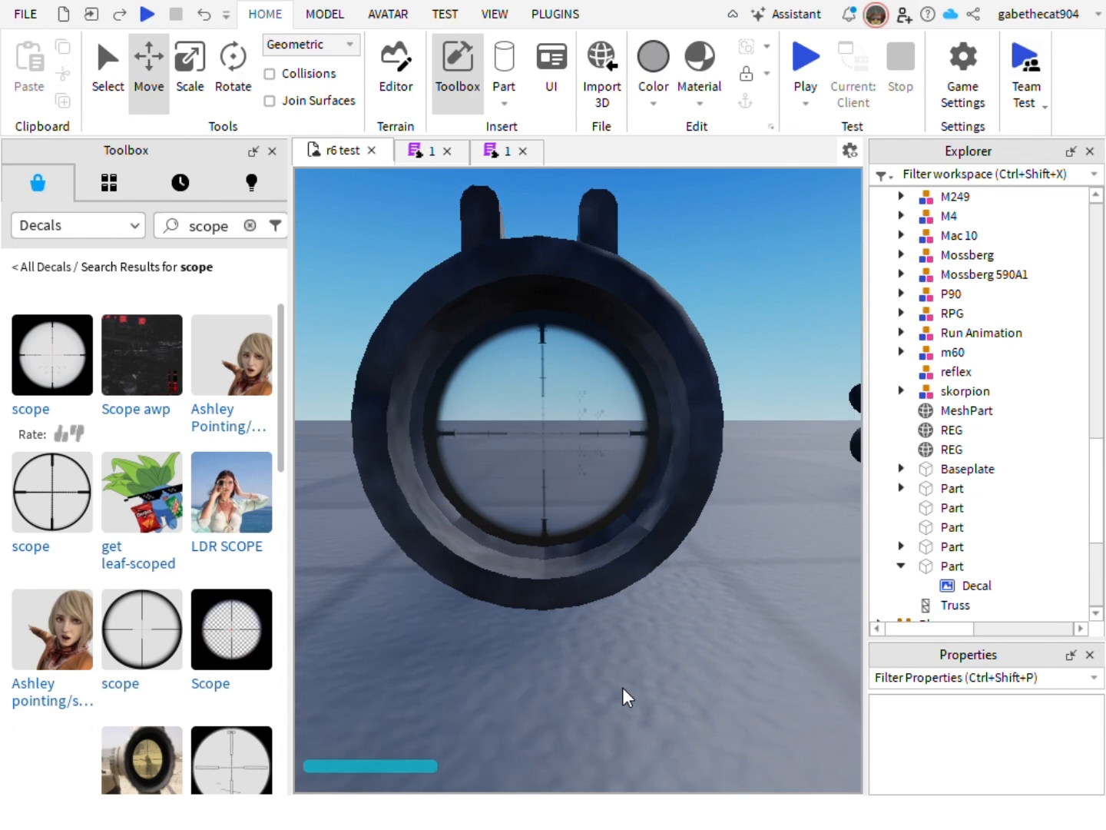
{"action": "key", "text": "d"}
{"action": "key", "text": "s"}
{"action": "scroll", "coordinate": [117, 612], "scroll_direction": "down", "scroll_amount": 7}
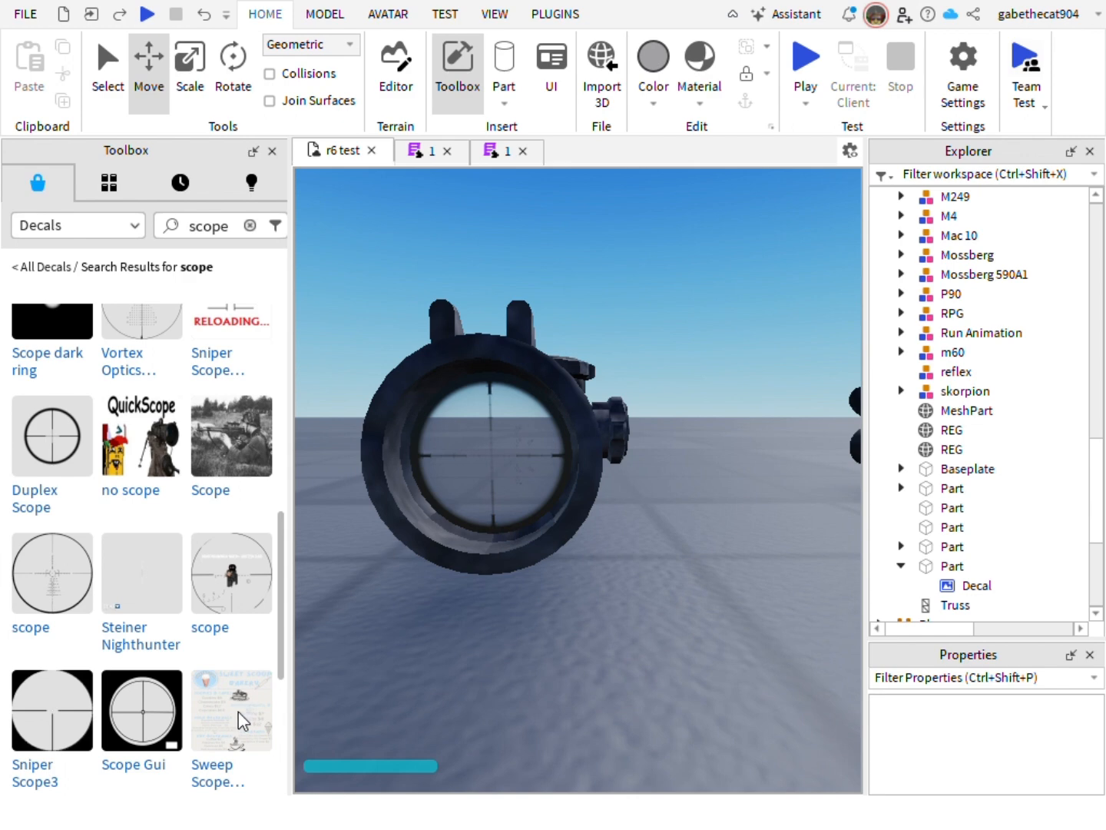
{"action": "left_click", "coordinate": [968, 588]}
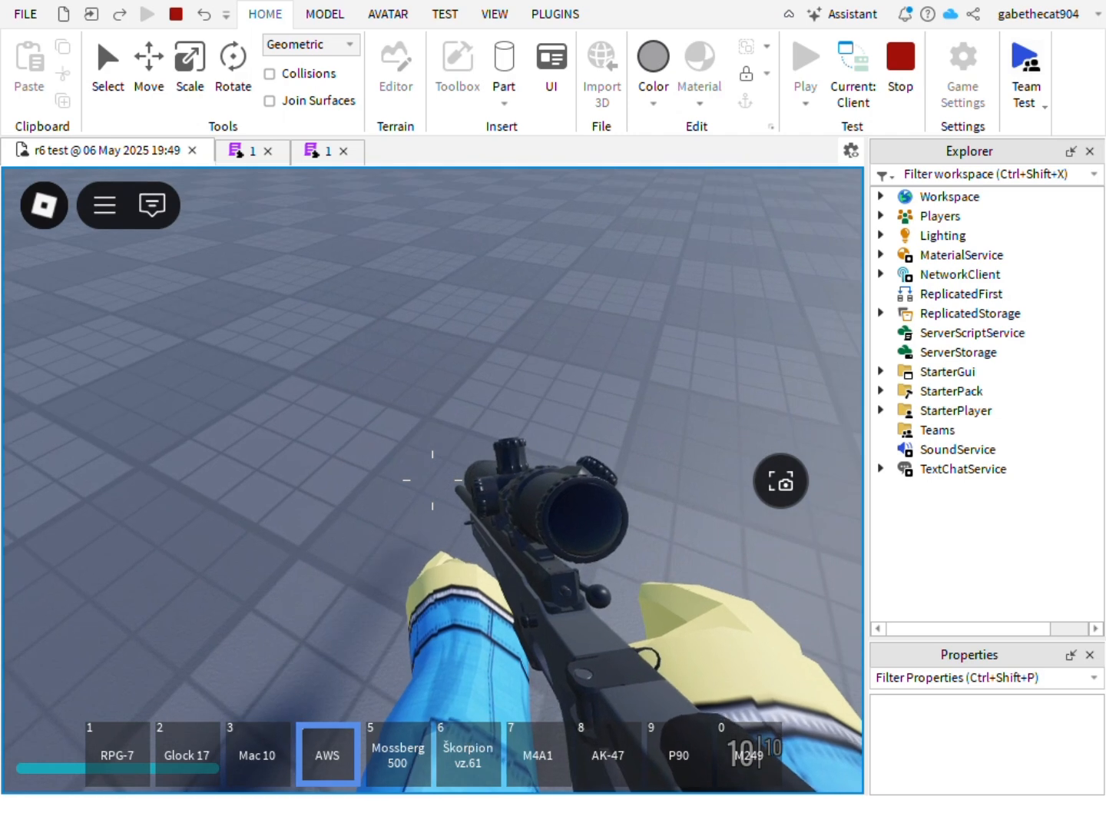
- Play-test the AWS rifle by firing several shots and aiming through its scope at the floor
{"action": "left_click", "coordinate": [432, 480]}
{"action": "left_click", "coordinate": [433, 480]}
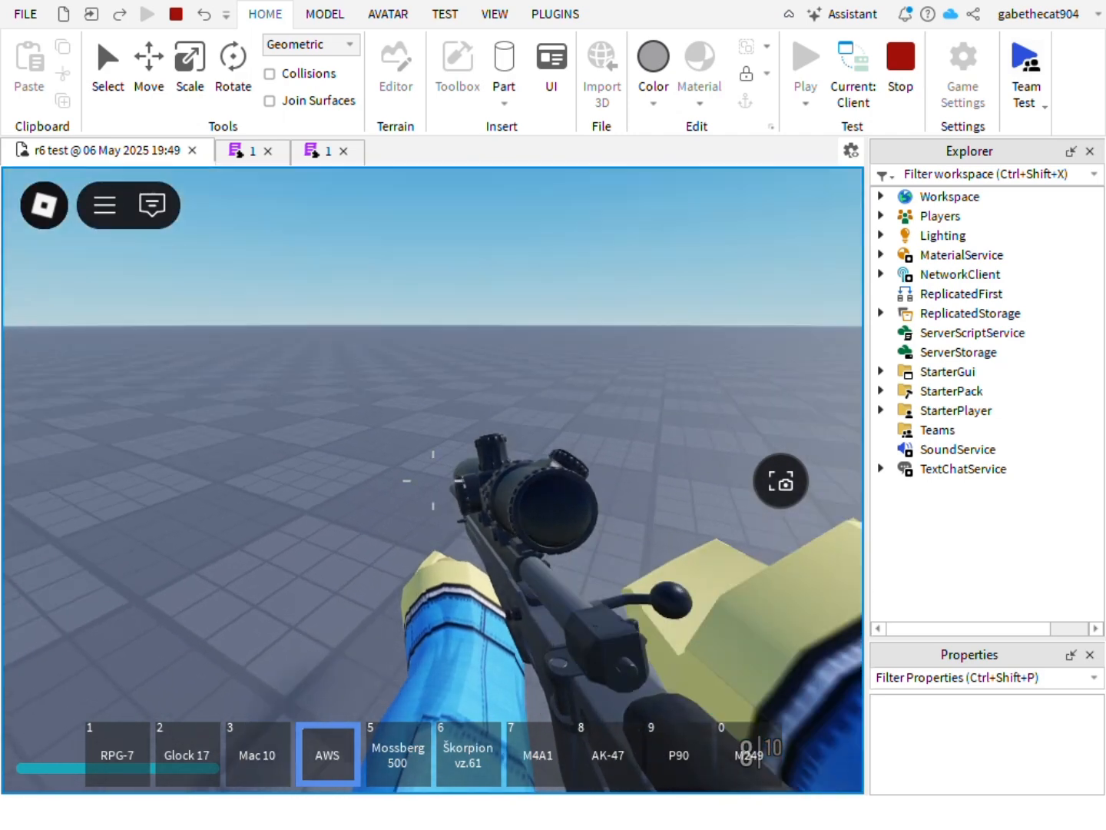
{"action": "left_click", "coordinate": [433, 481]}
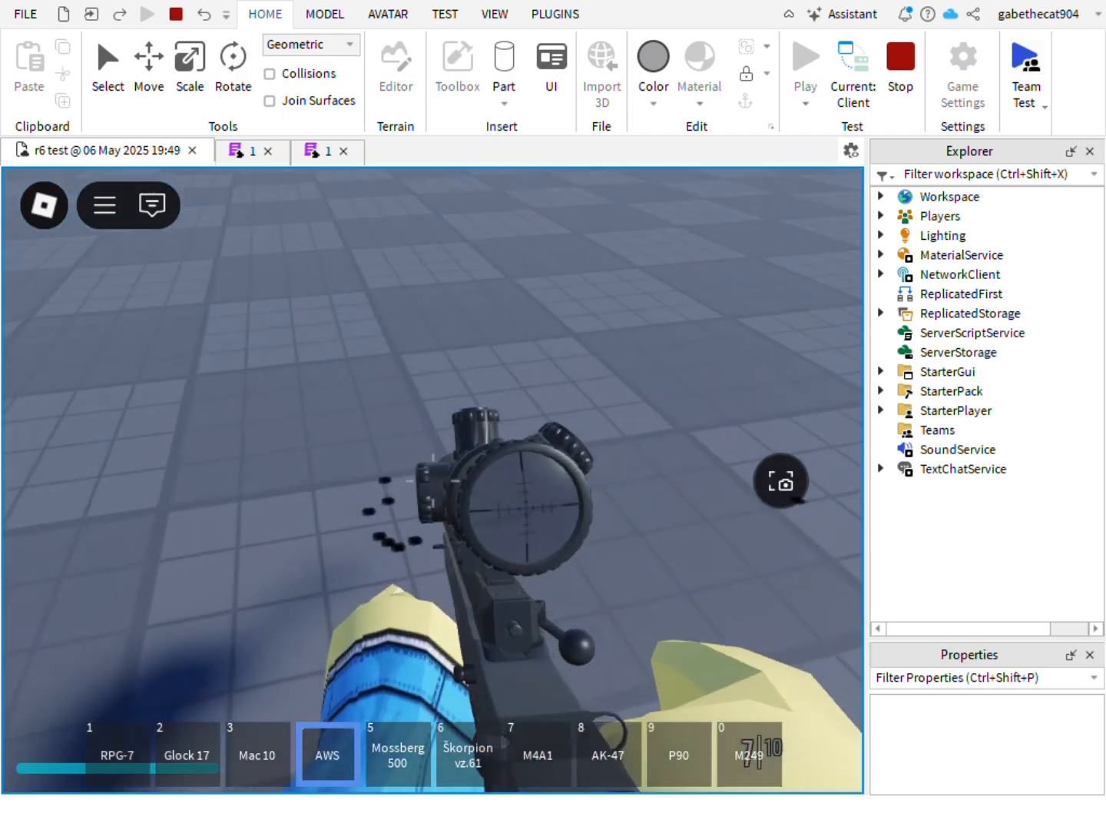
{"action": "right_click", "coordinate": [433, 480]}
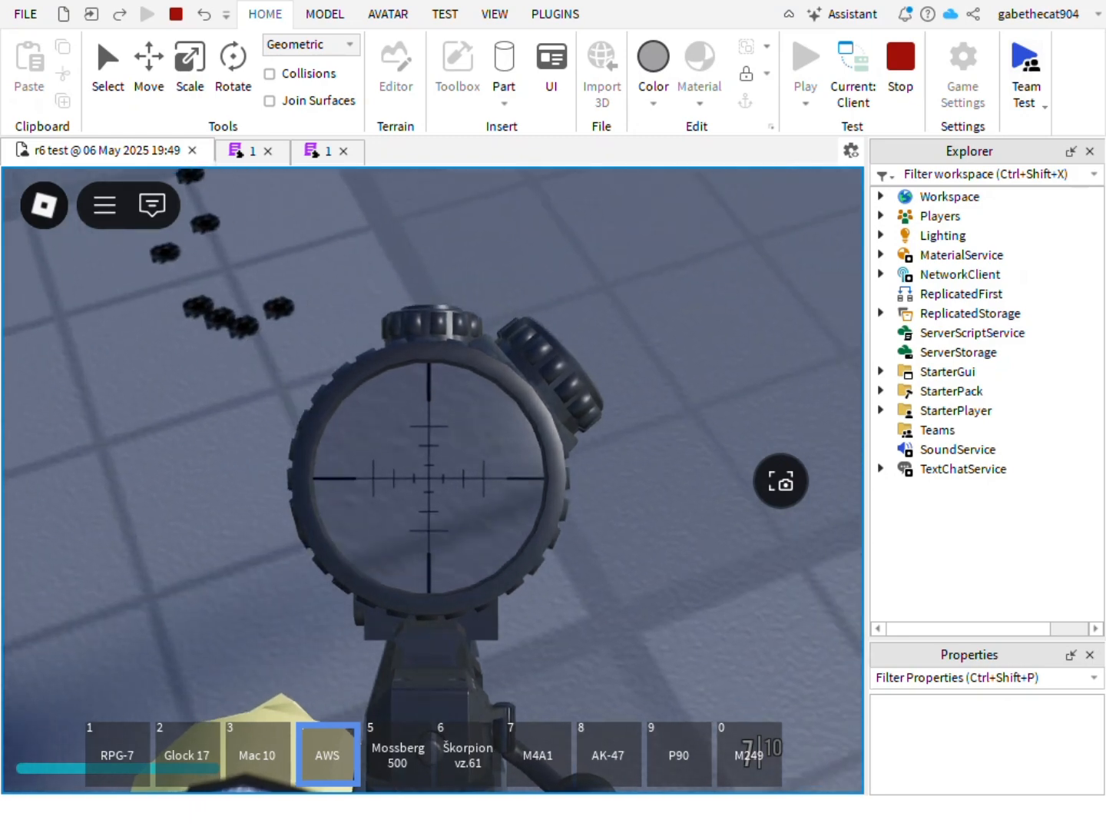
{"action": "right_click", "coordinate": [432, 480]}
{"action": "right_click", "coordinate": [432, 480]}
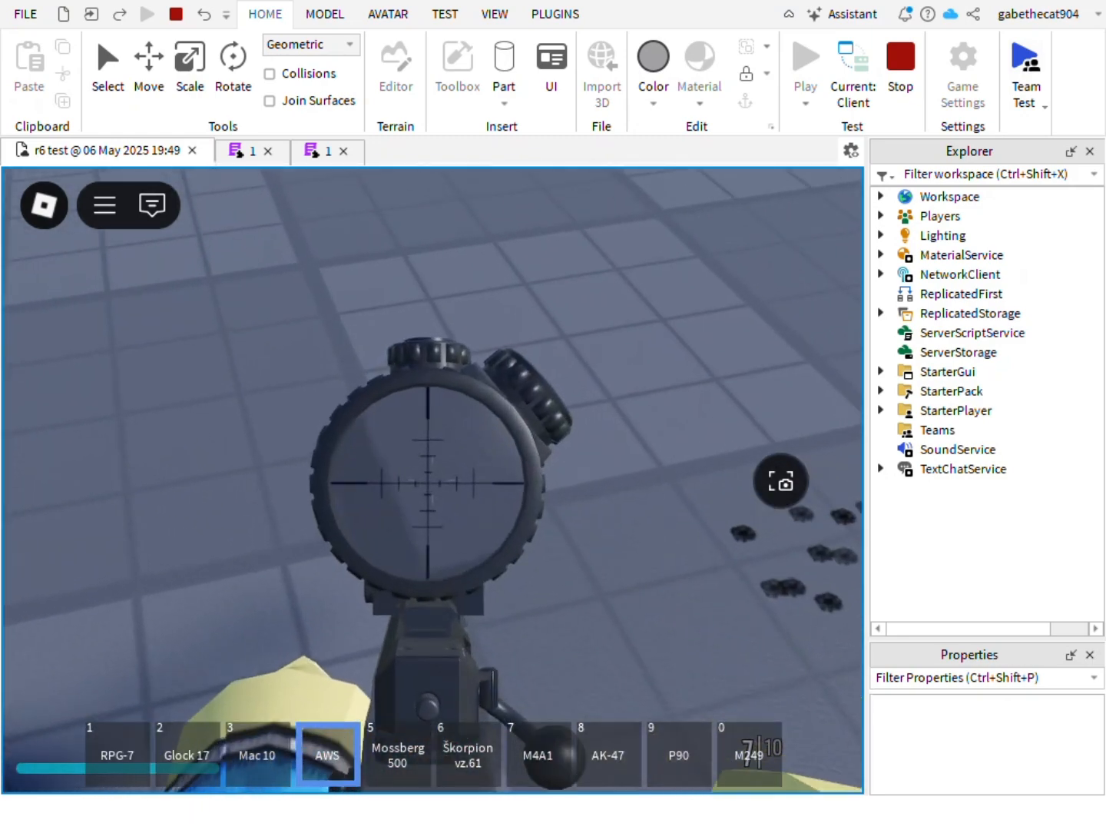
{"action": "left_click", "coordinate": [433, 481]}
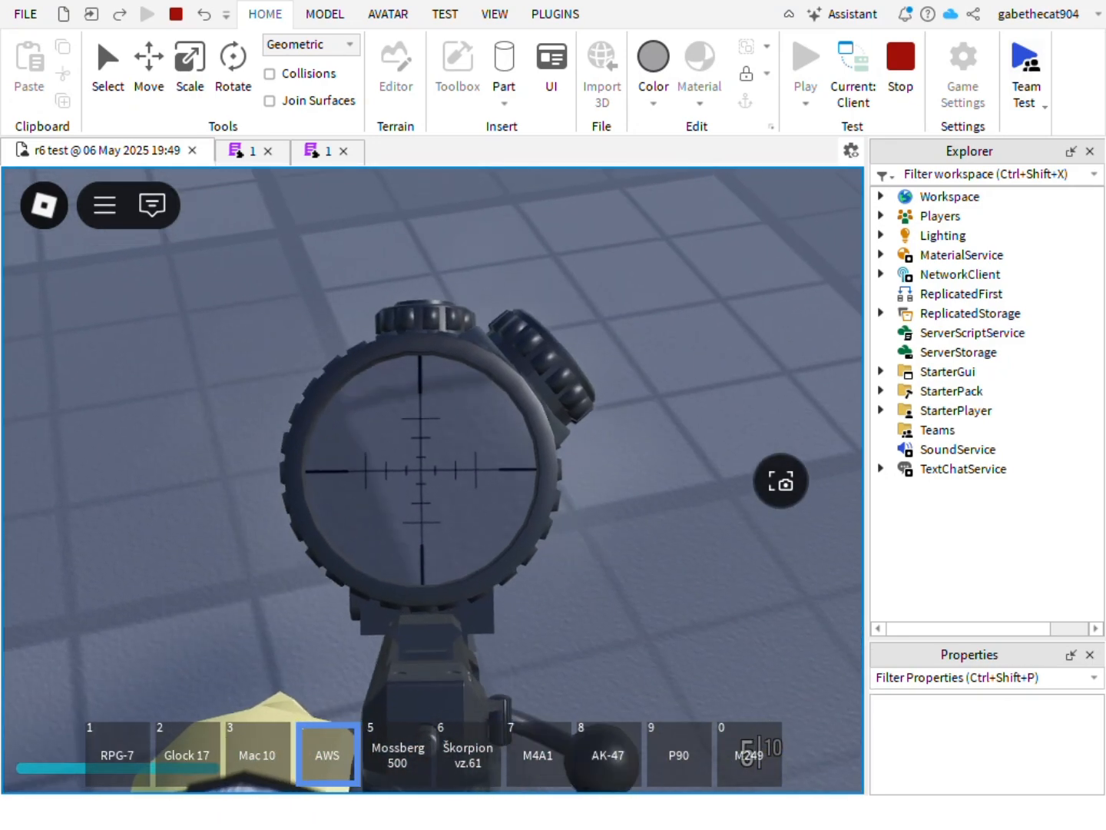
{"action": "left_click", "coordinate": [433, 480]}
{"action": "right_click", "coordinate": [433, 480]}
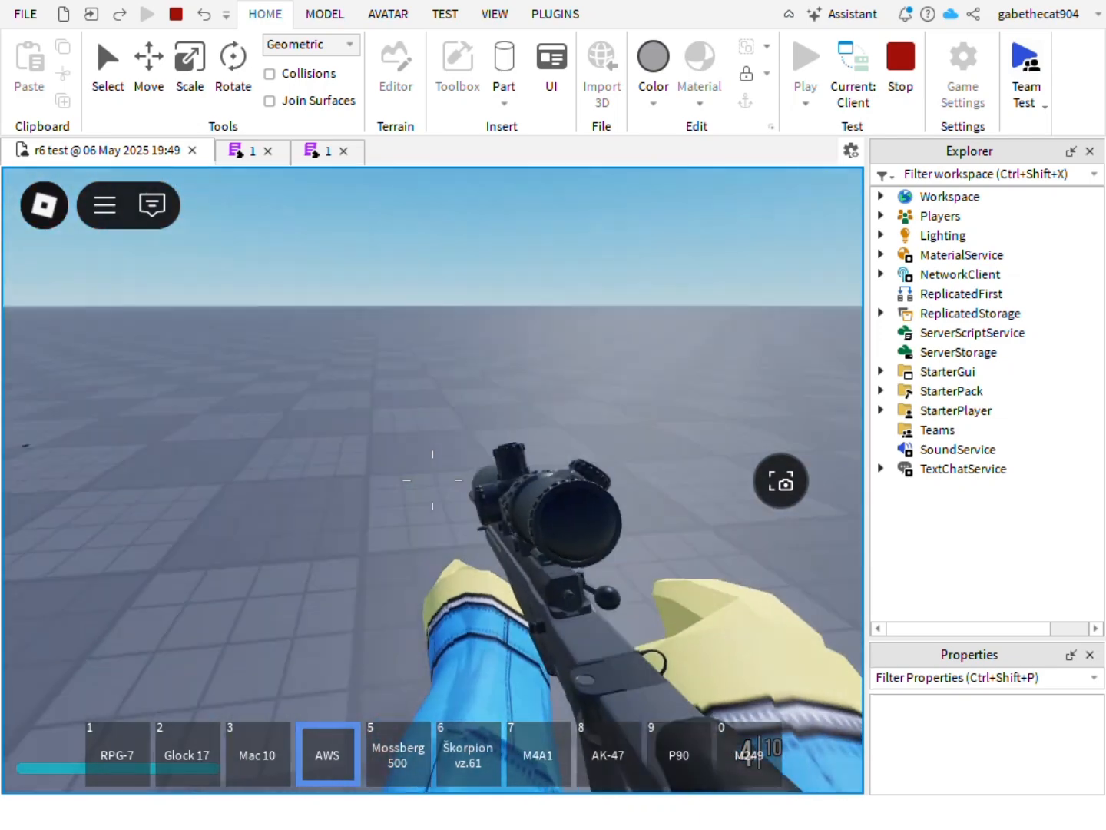
- Walk up to the nearest dummy and aim at it through the AWS scope
{"action": "key", "text": "w"}
{"action": "key", "text": "w"}
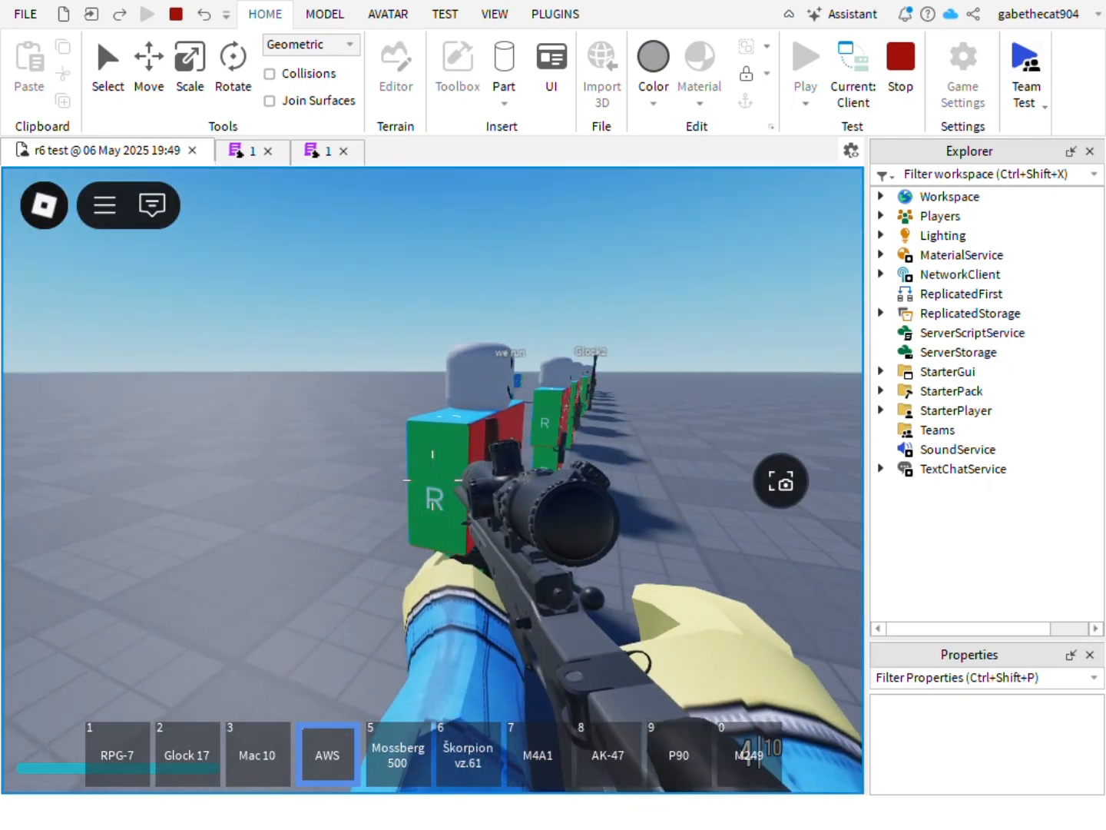
{"action": "right_click", "coordinate": [433, 480]}
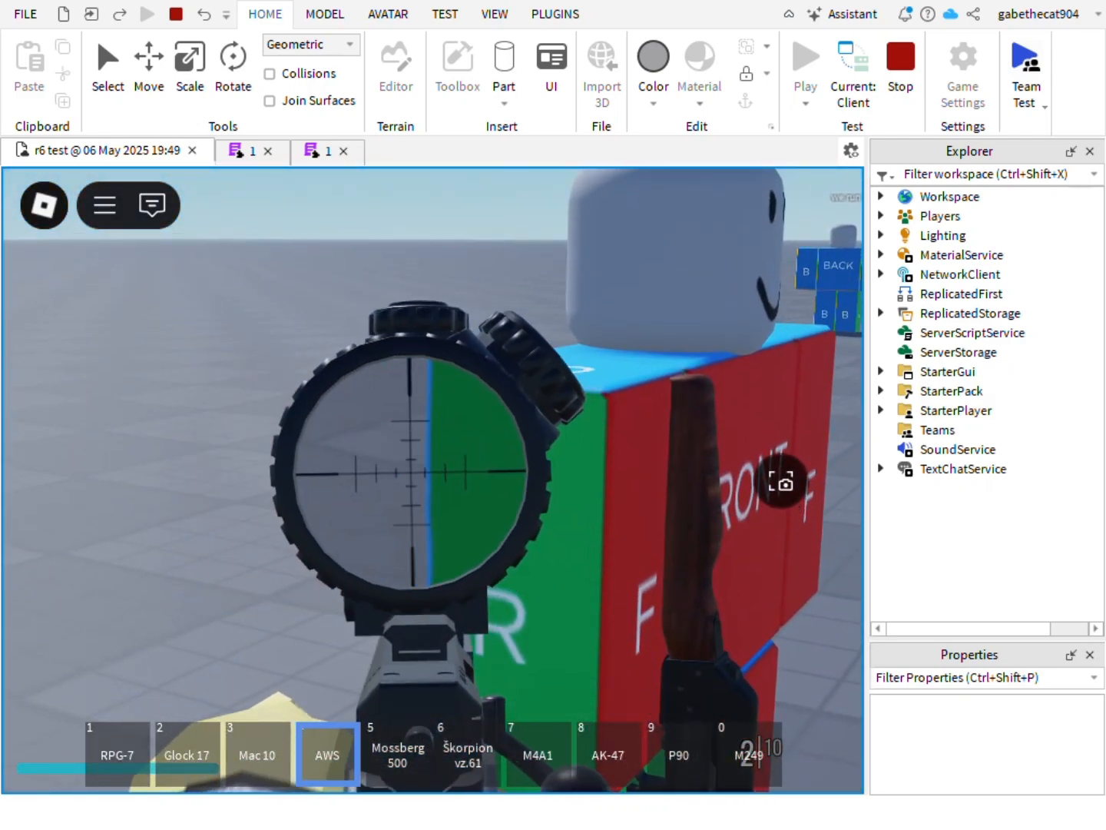
- Switch to third-person view and orbit around the avatar to examine the held AWS scope from the side and front
{"action": "left_click", "coordinate": [433, 480]}
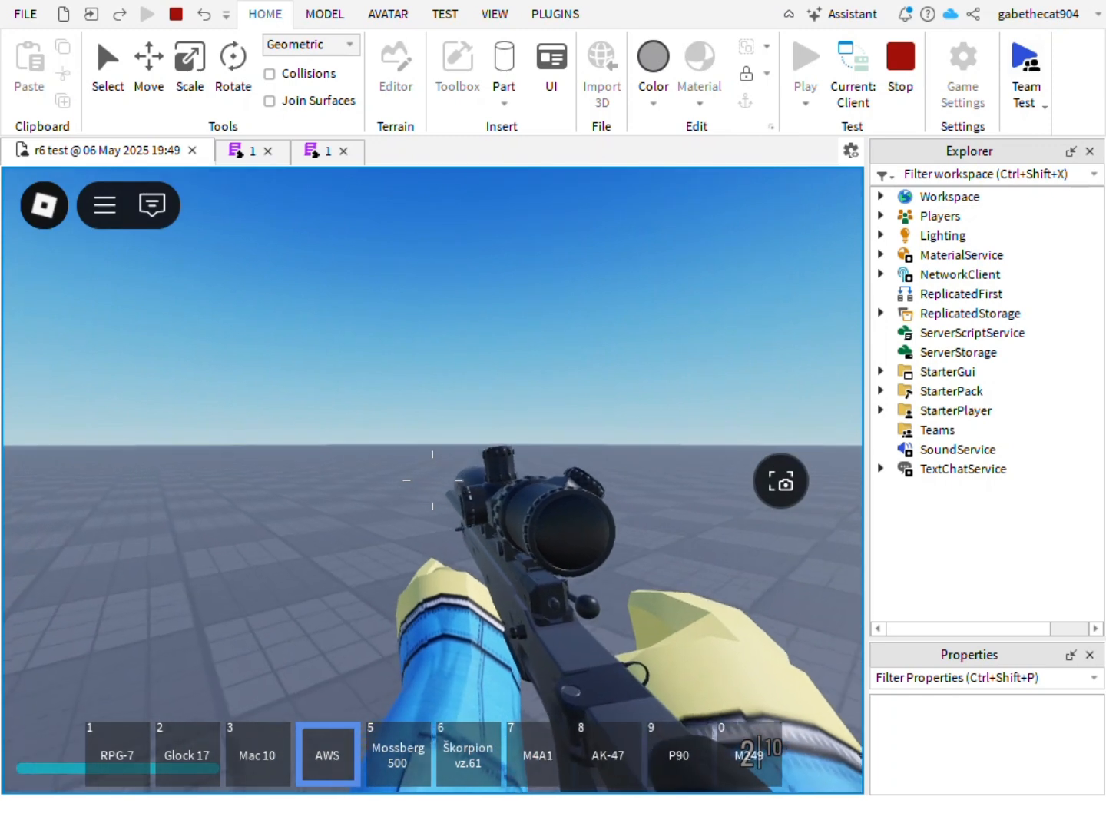
{"action": "scroll", "coordinate": [432, 481], "scroll_direction": "down", "scroll_amount": 3}
{"action": "right_click_drag", "start_coordinate": [432, 480], "coordinate": [318, 496]}
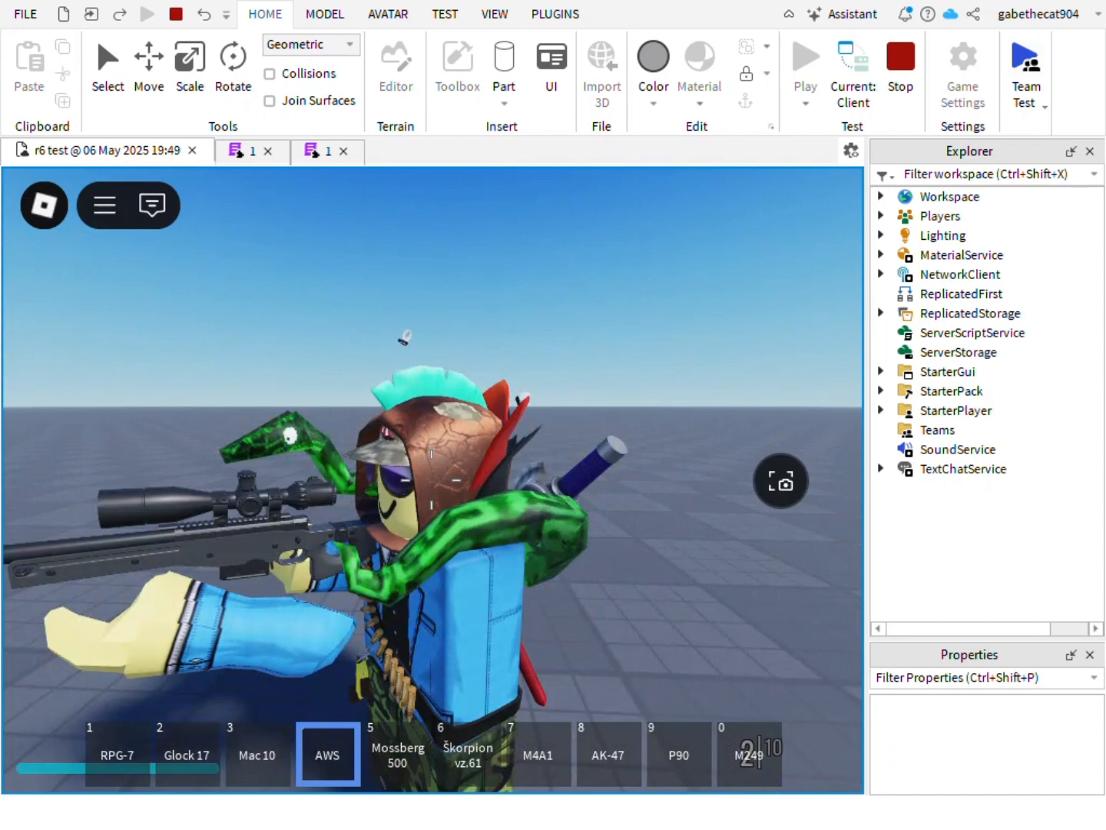
{"action": "mouse_move", "coordinate": [432, 480]}
{"action": "right_mouse_down"}
{"action": "mouse_move", "coordinate": [521, 513]}
{"action": "mouse_move", "coordinate": [444, 480]}
{"action": "mouse_move", "coordinate": [463, 472]}
{"action": "mouse_move", "coordinate": [432, 465]}
{"action": "right_mouse_up"}
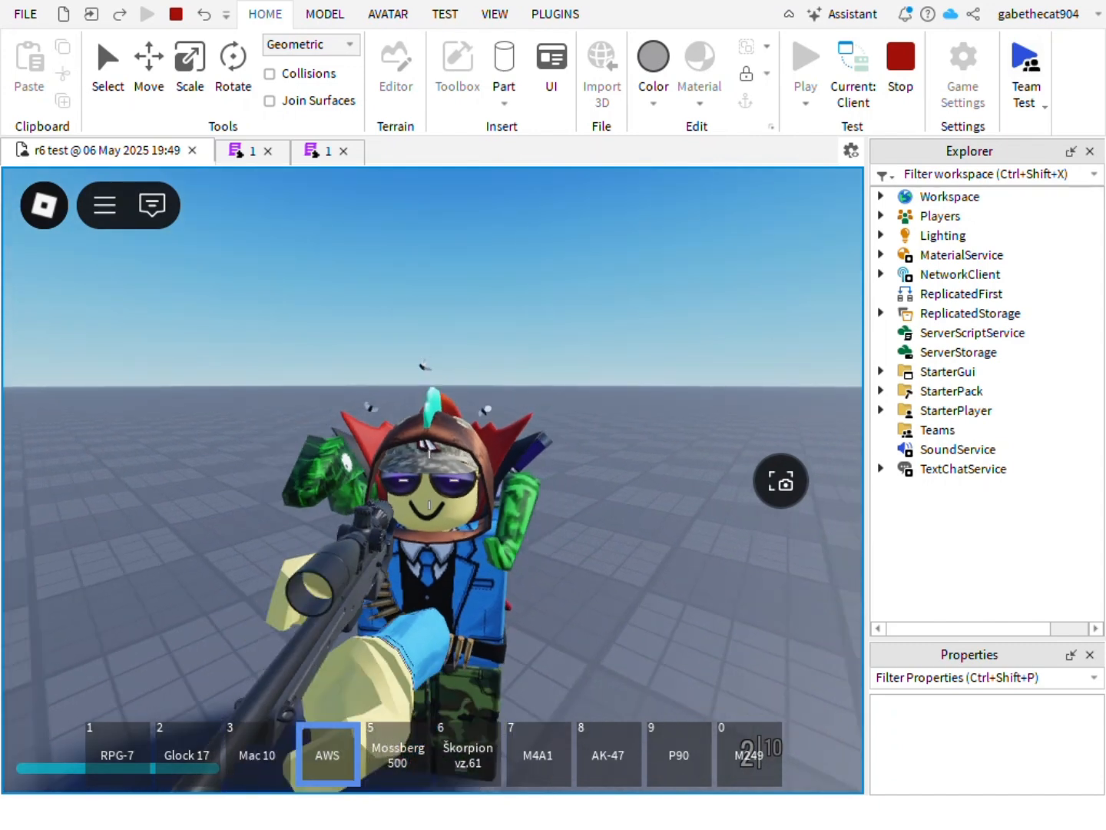
{"action": "right_click_drag", "start_coordinate": [443, 470], "coordinate": [444, 470]}
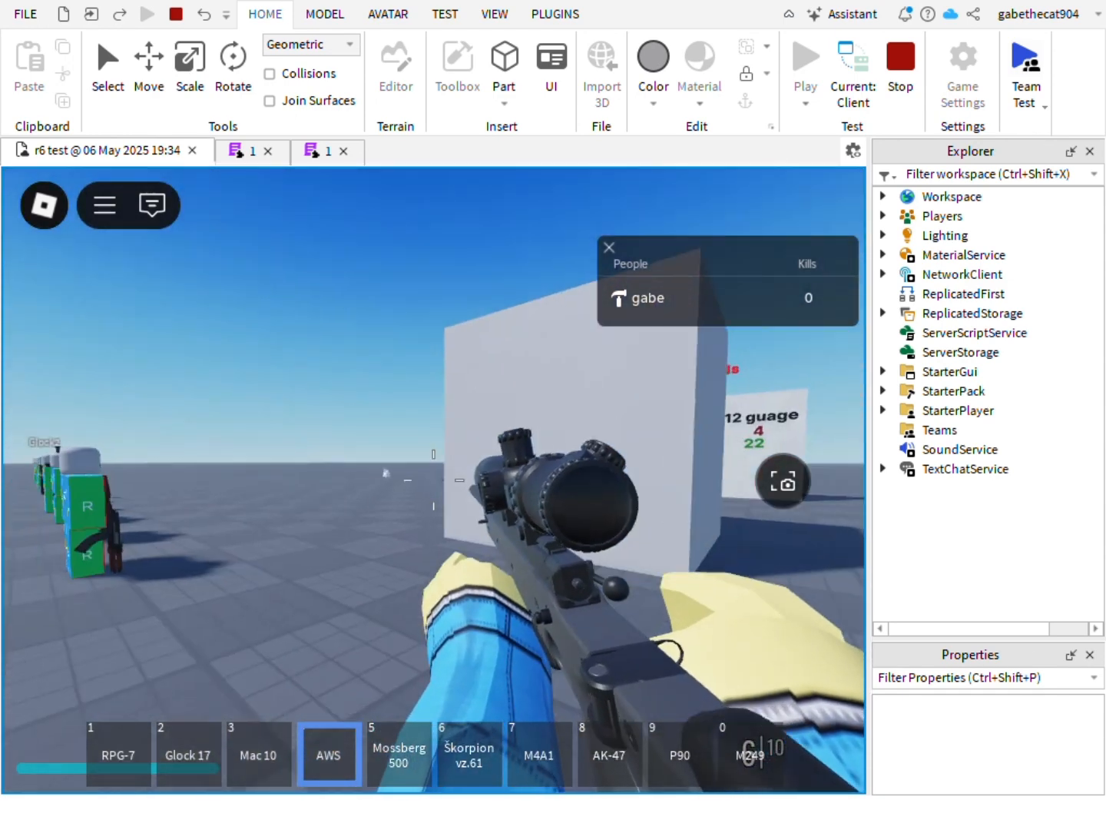
- Aim through the AWS scope past the large white block and fire three shots at the distant cat target
{"action": "right_click", "coordinate": [434, 481]}
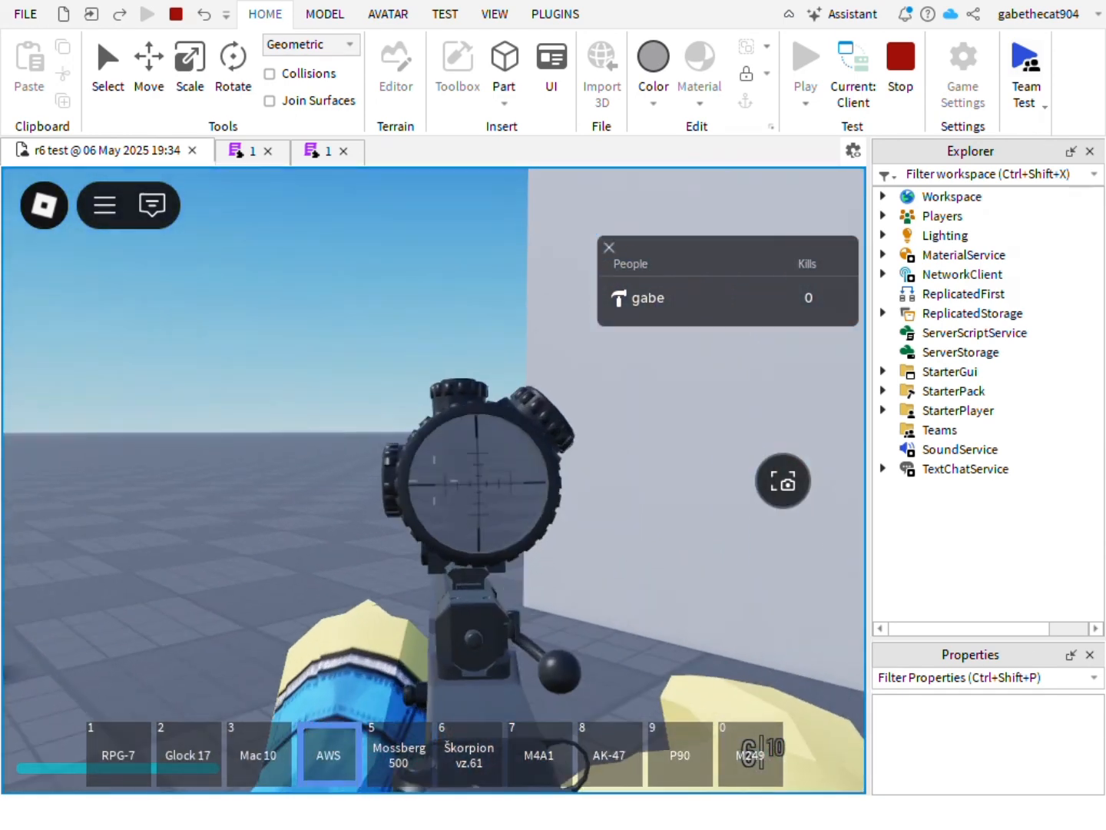
{"action": "left_click", "coordinate": [434, 481]}
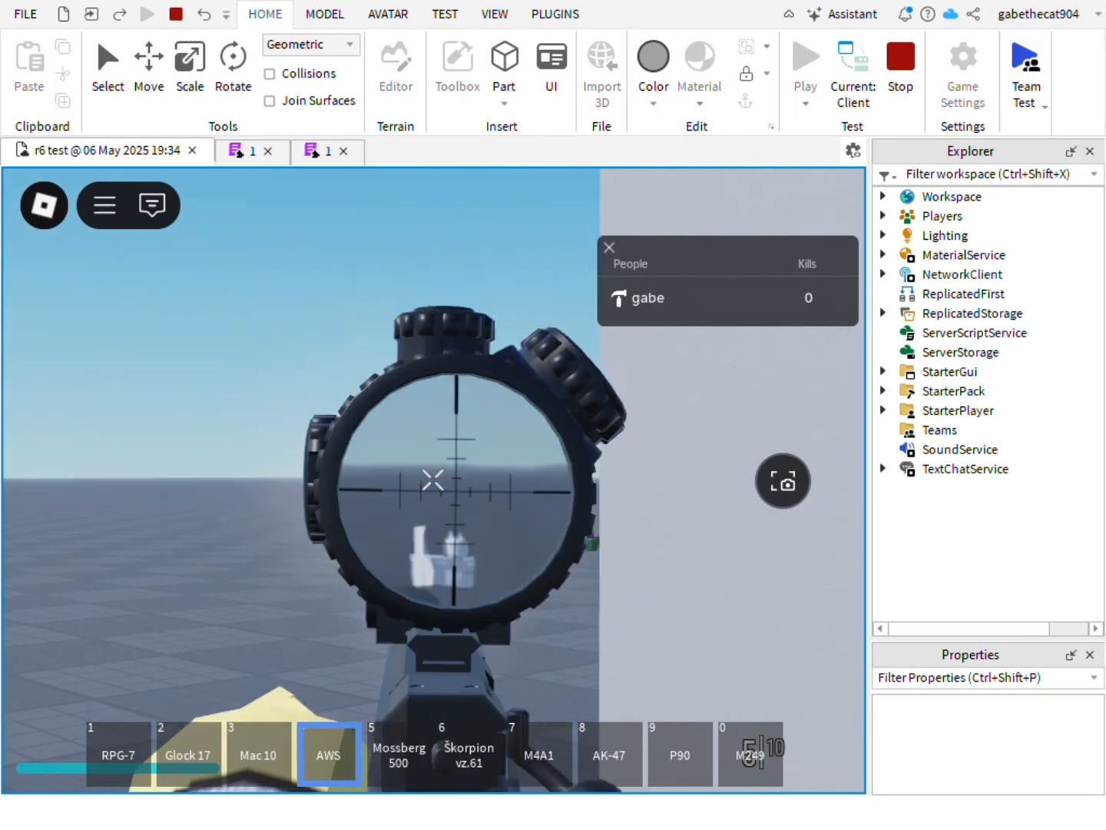
{"action": "left_click", "coordinate": [434, 481]}
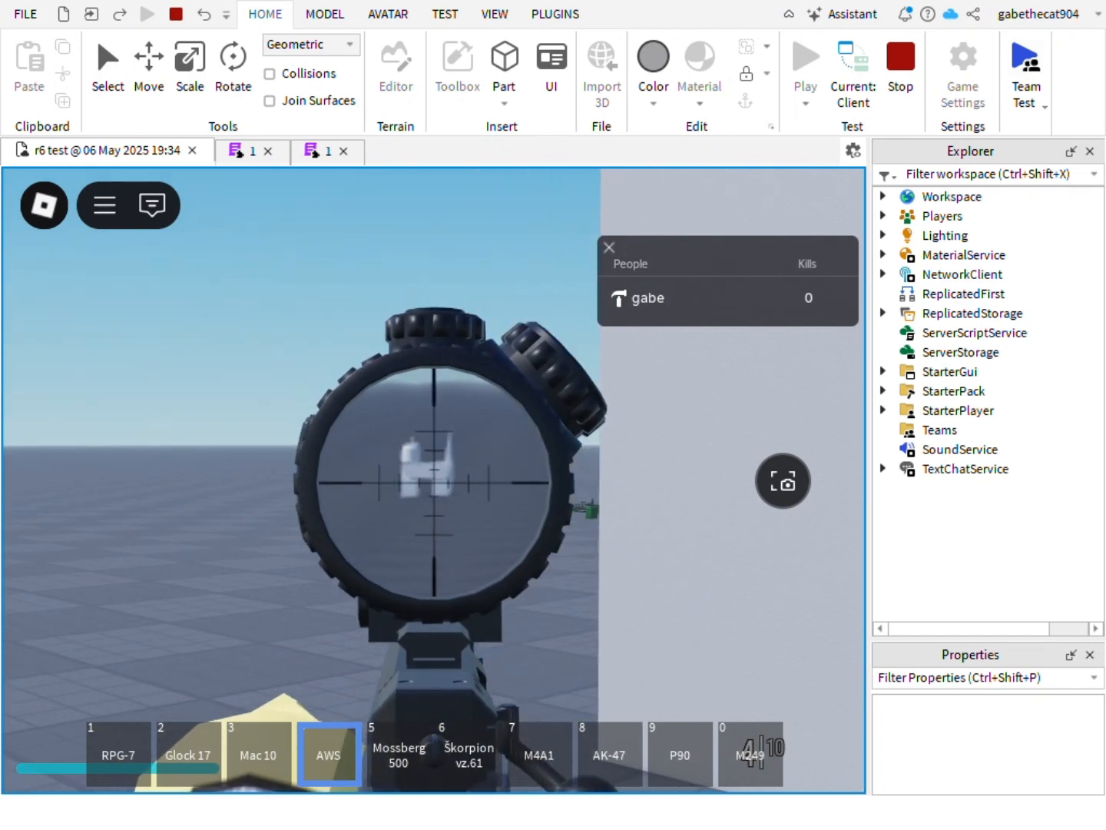
{"action": "left_click", "coordinate": [435, 481]}
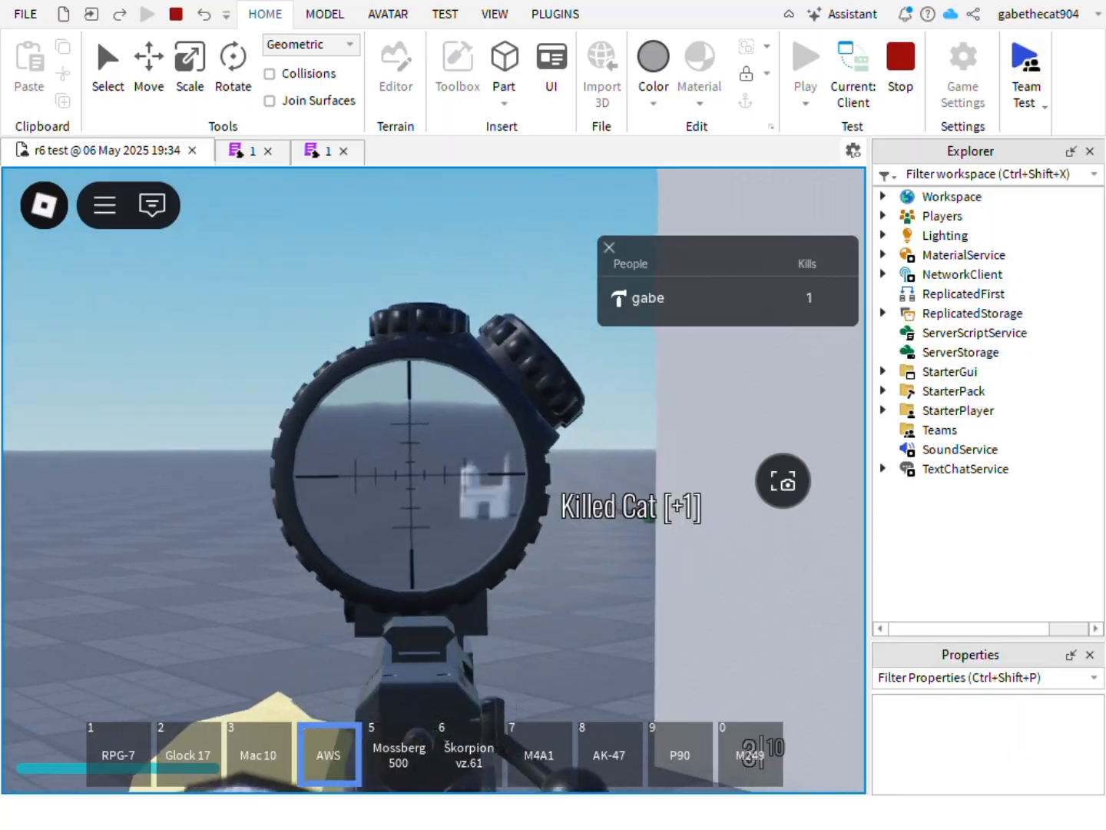